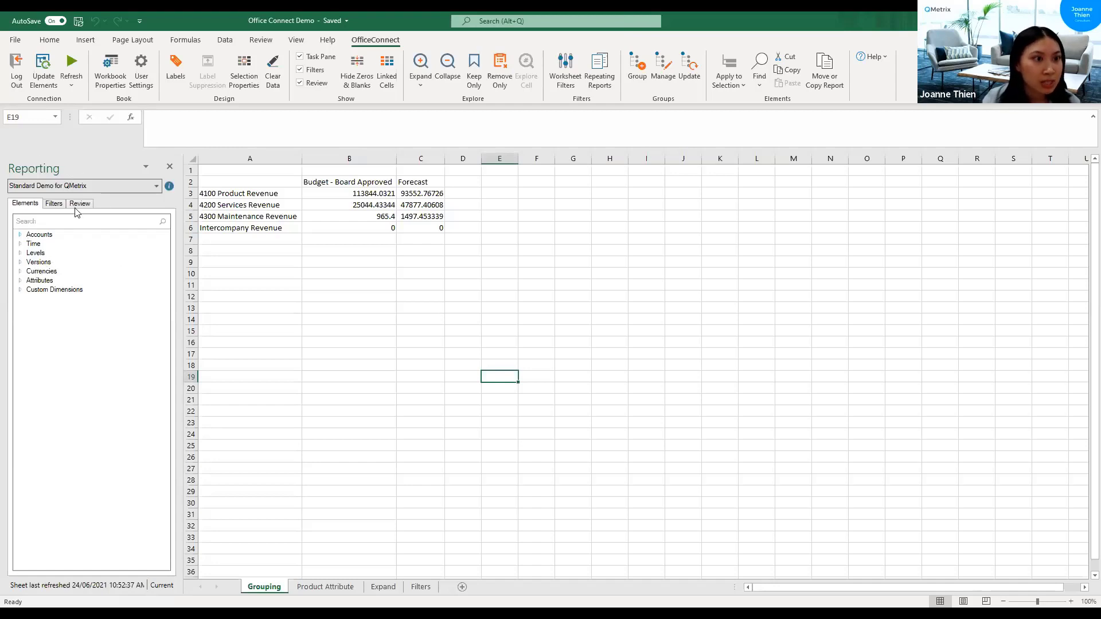
Expand Accounts, GL Accounts and 4000 Revenue in the element tree to examine the revenue child accounts
left_click(193, 159)
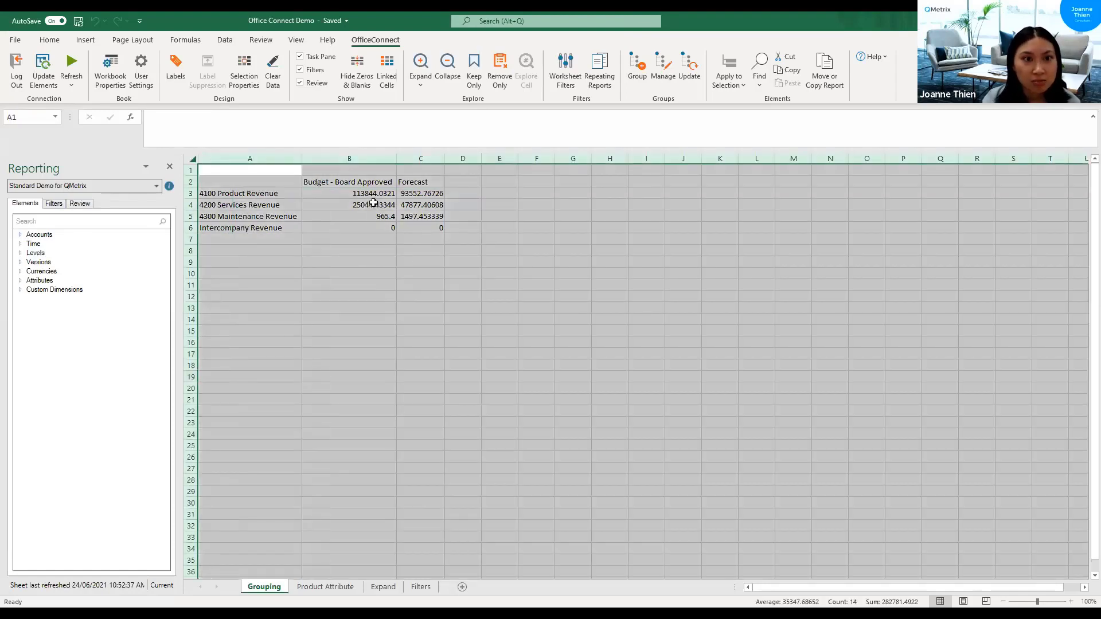
left_click(412, 216)
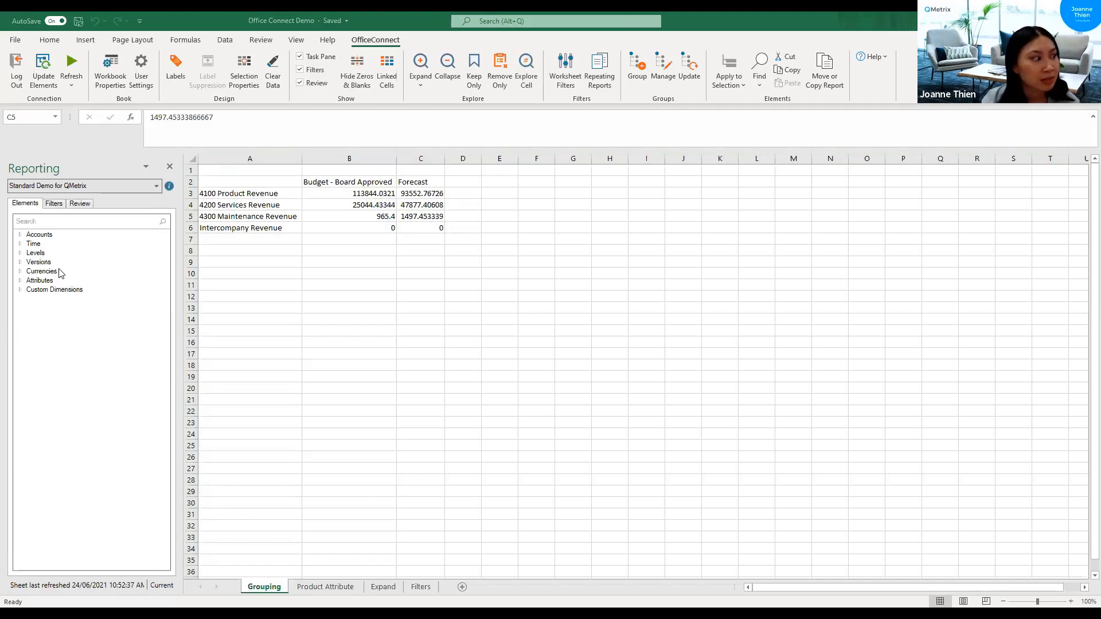
left_click(20, 235)
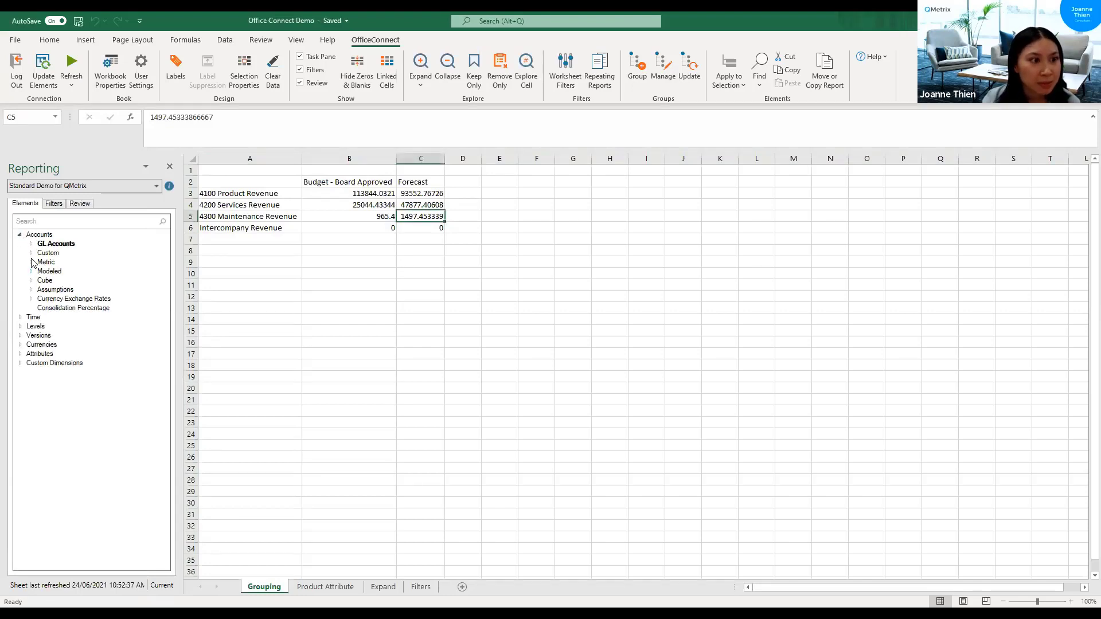
left_click(31, 245)
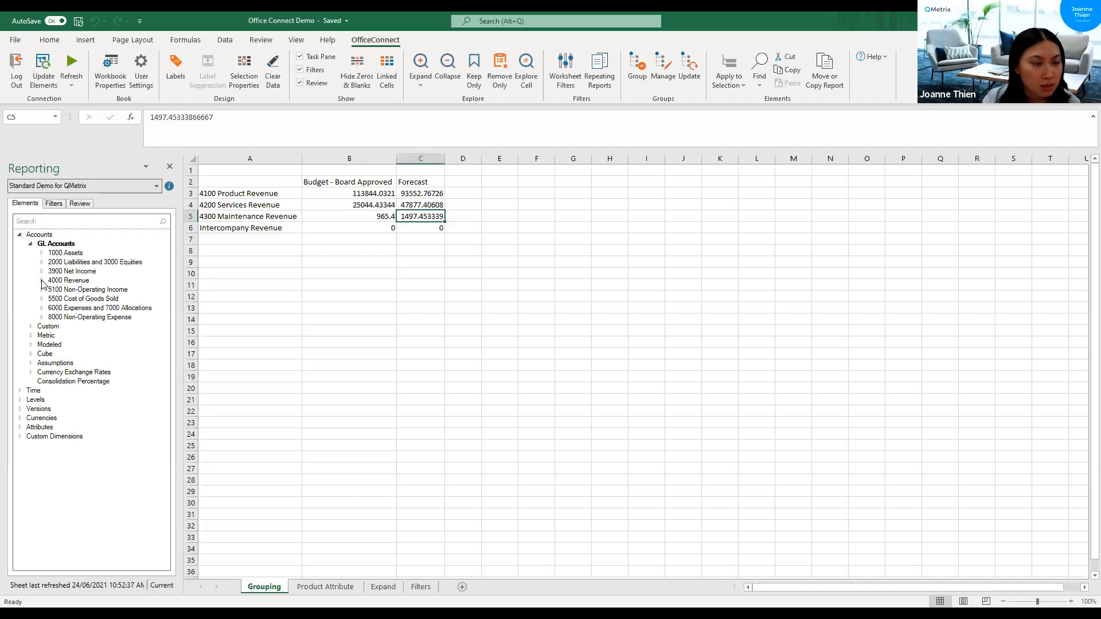
left_click(42, 280)
left_click(77, 281)
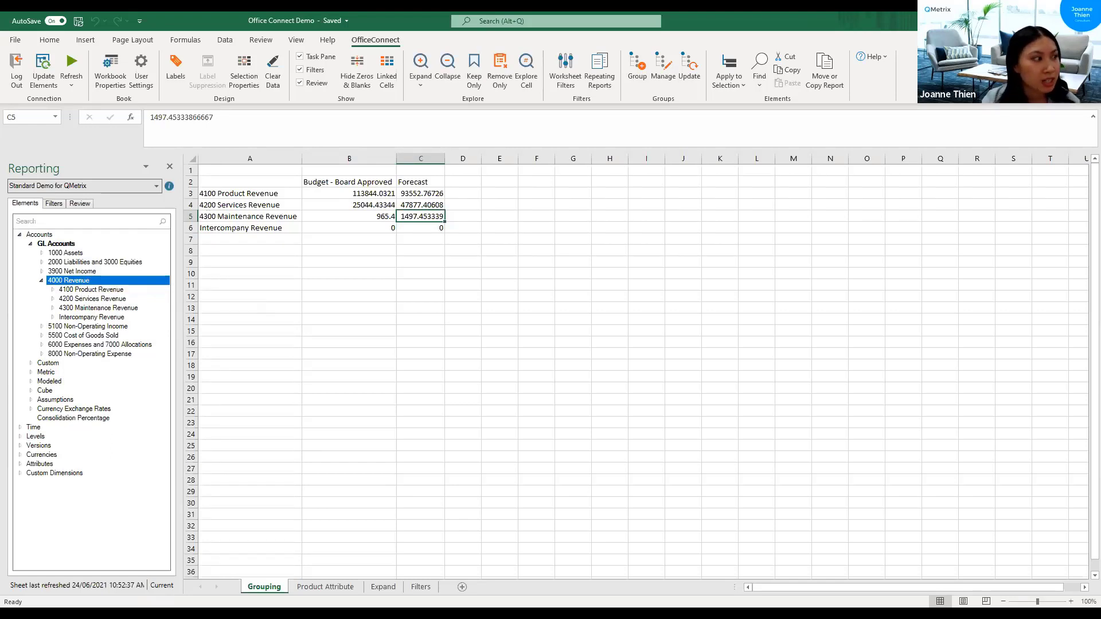
left_click(249, 216)
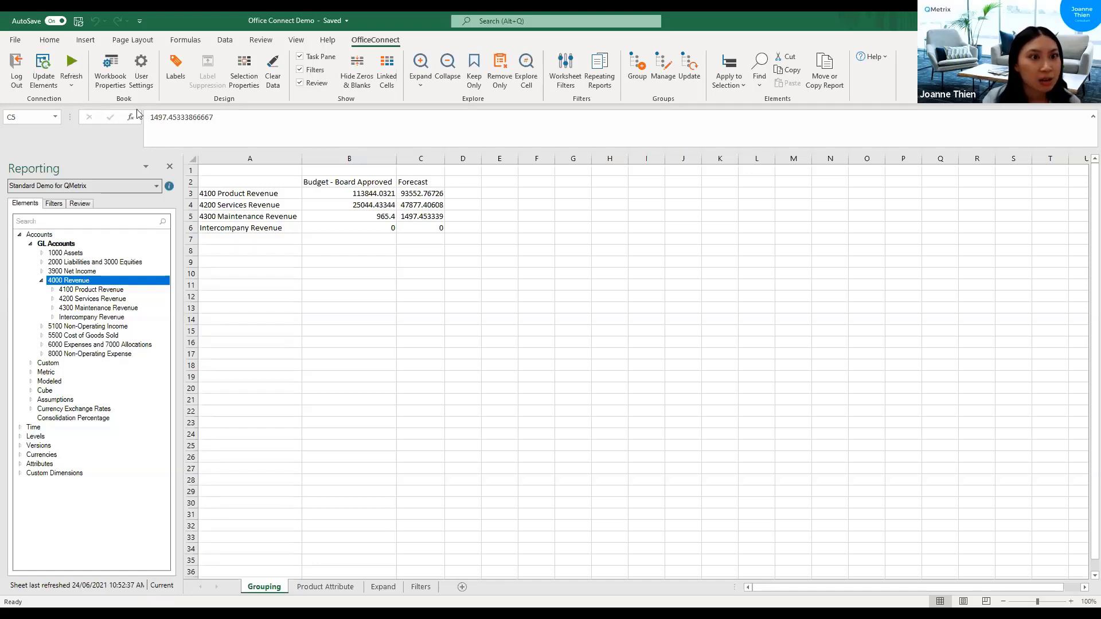
Refresh the report data, update the available elements, and select 4400 Demo Account under 4000 Revenue
left_click(71, 67)
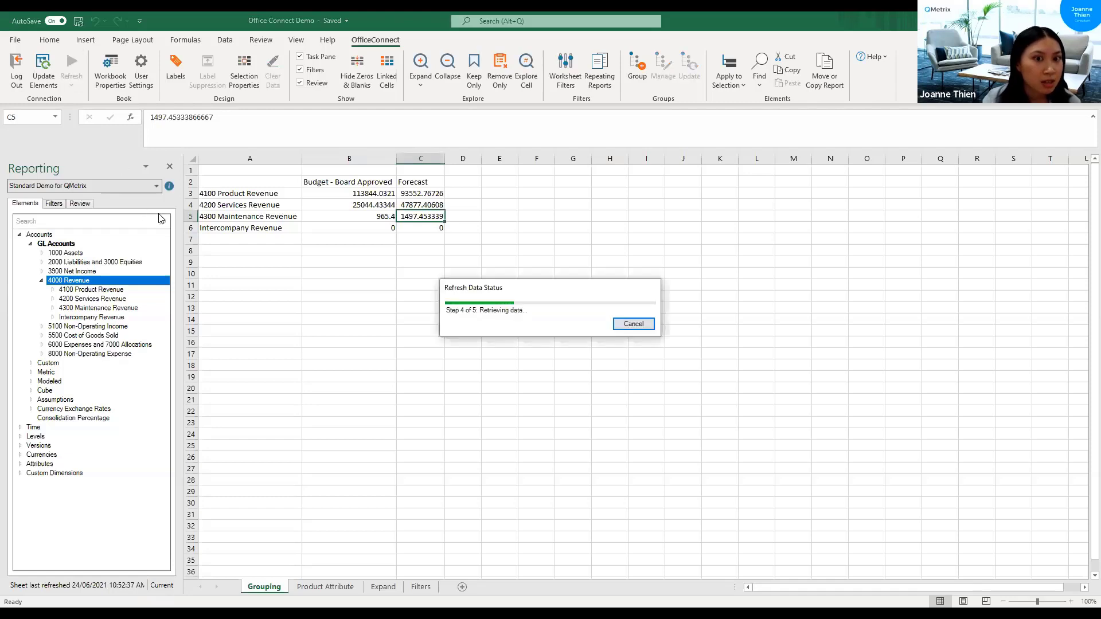
left_click(44, 67)
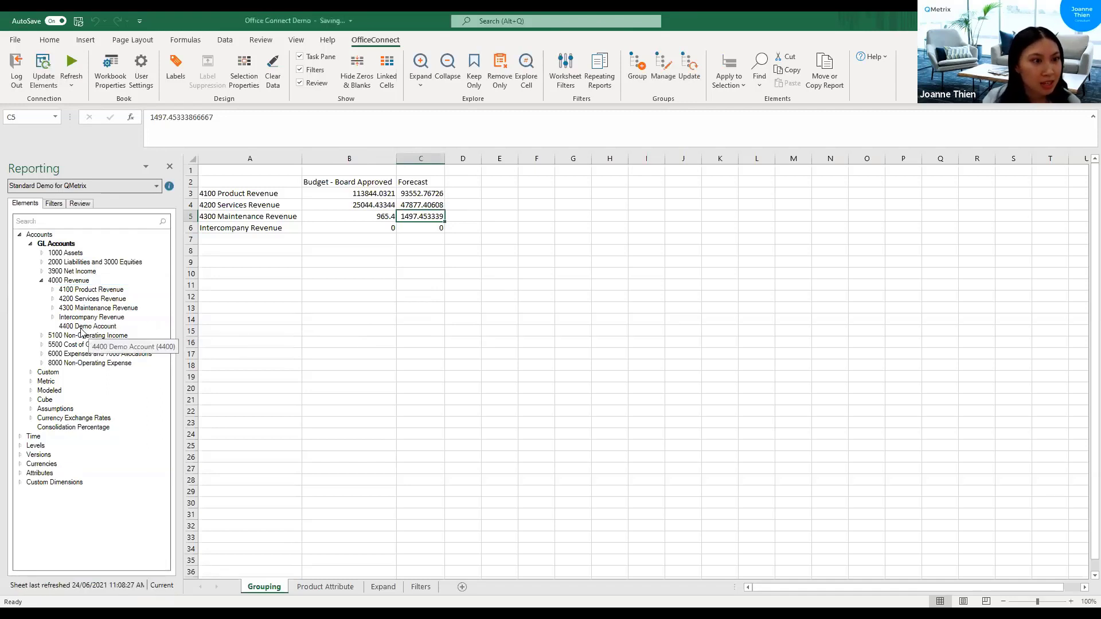
left_click(89, 326)
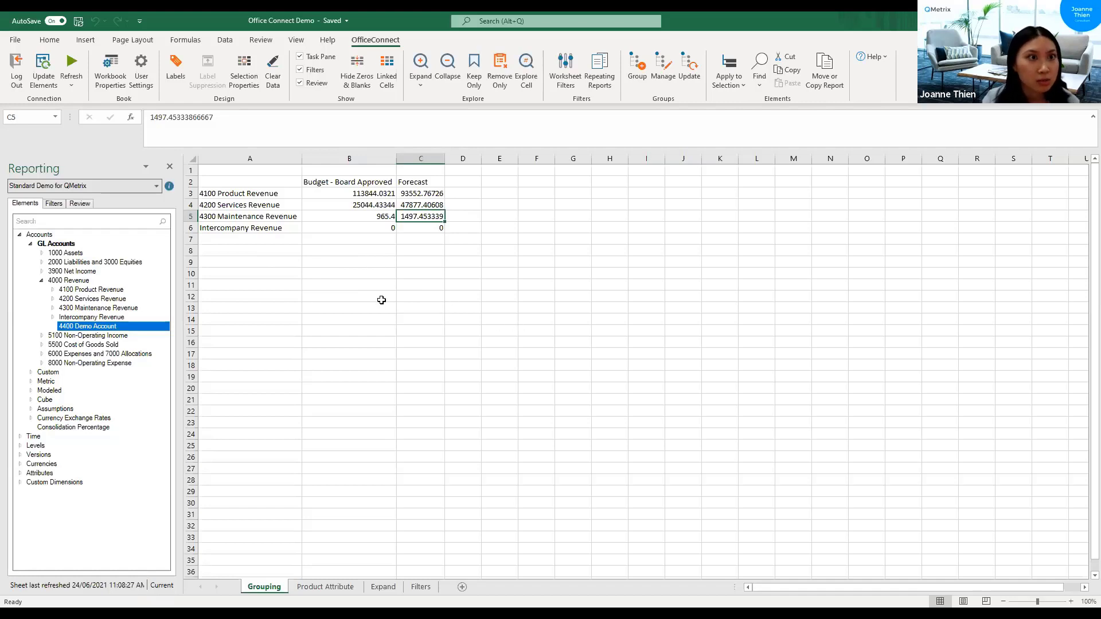
Refresh the report to bring 4400 Demo Account into its revenue group, and check the Include Update Groups in Refresh setting
left_click(72, 69)
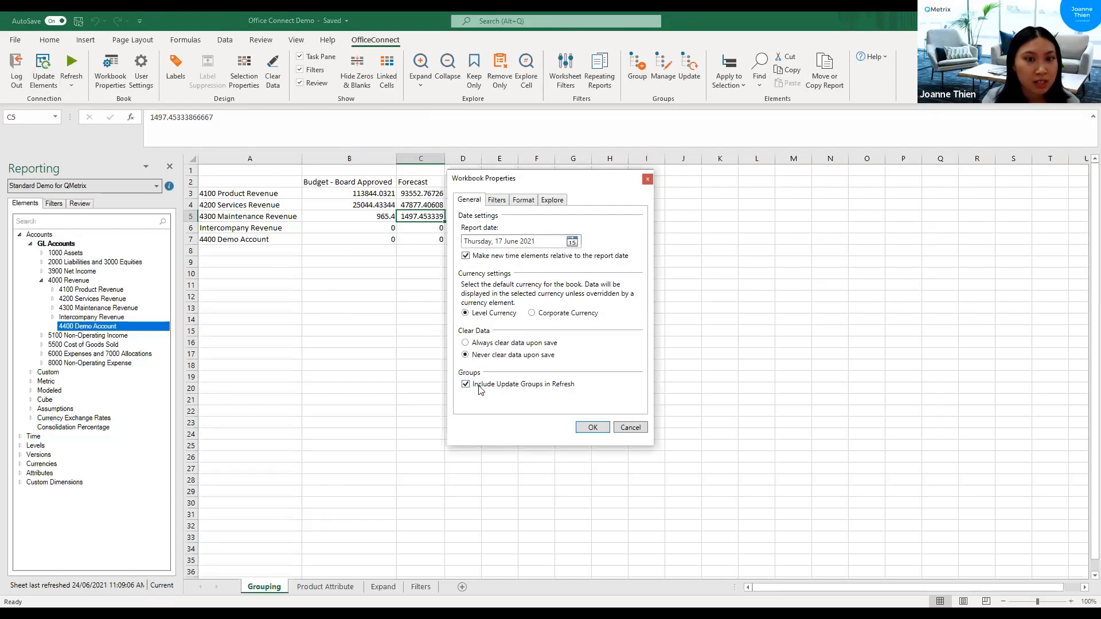
left_click(630, 427)
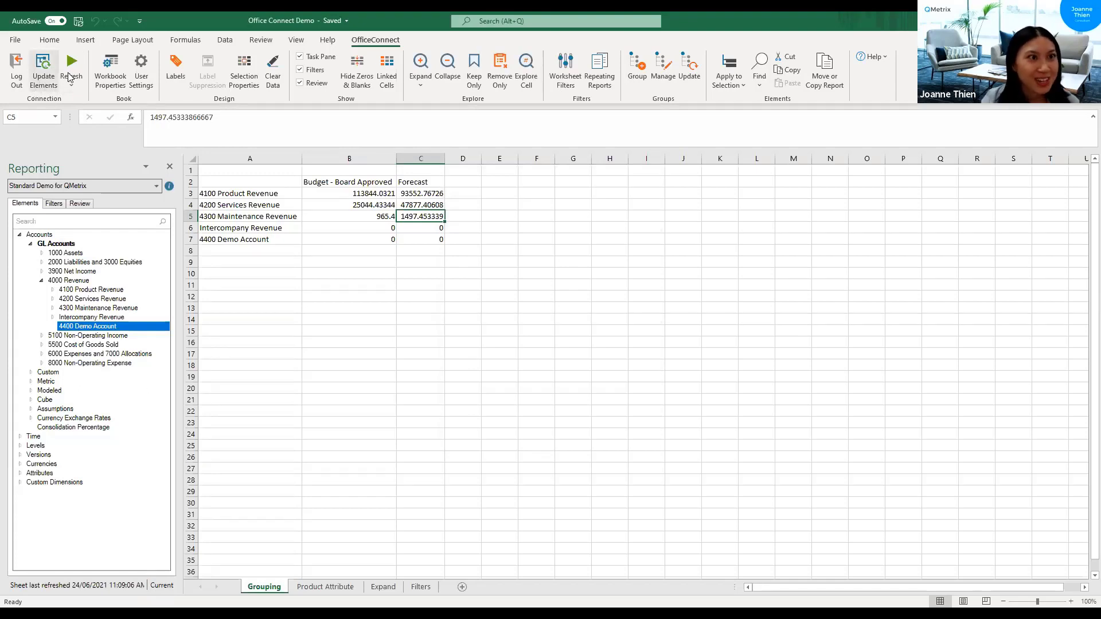
left_click(71, 75)
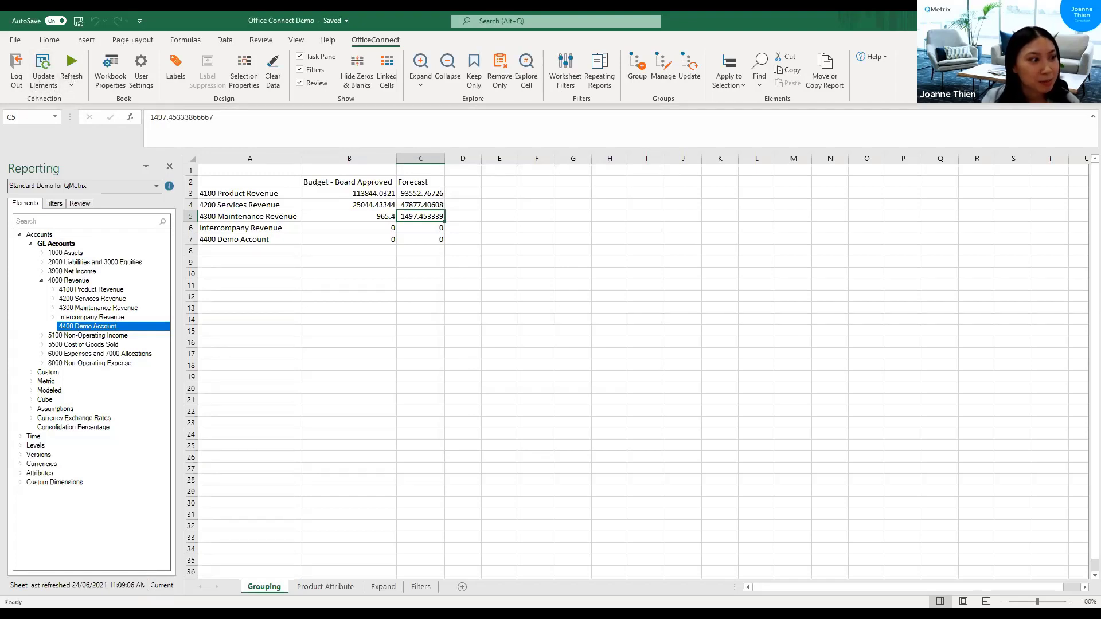
Apply the immediate children of 4000 Revenue as a group to row 9
left_click(191, 263)
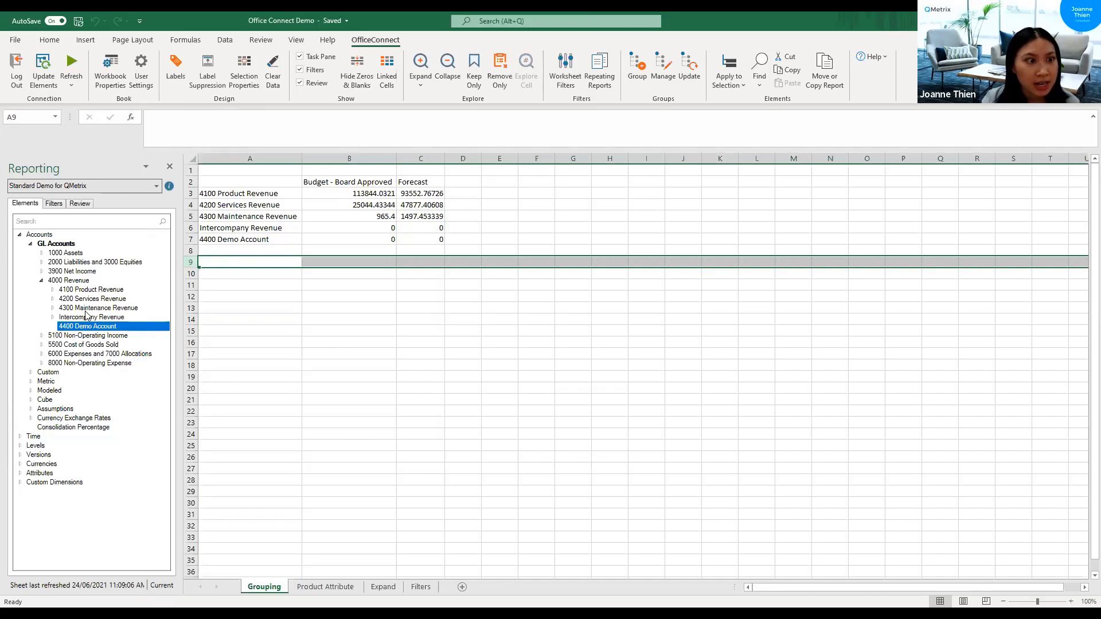
right_click(84, 281)
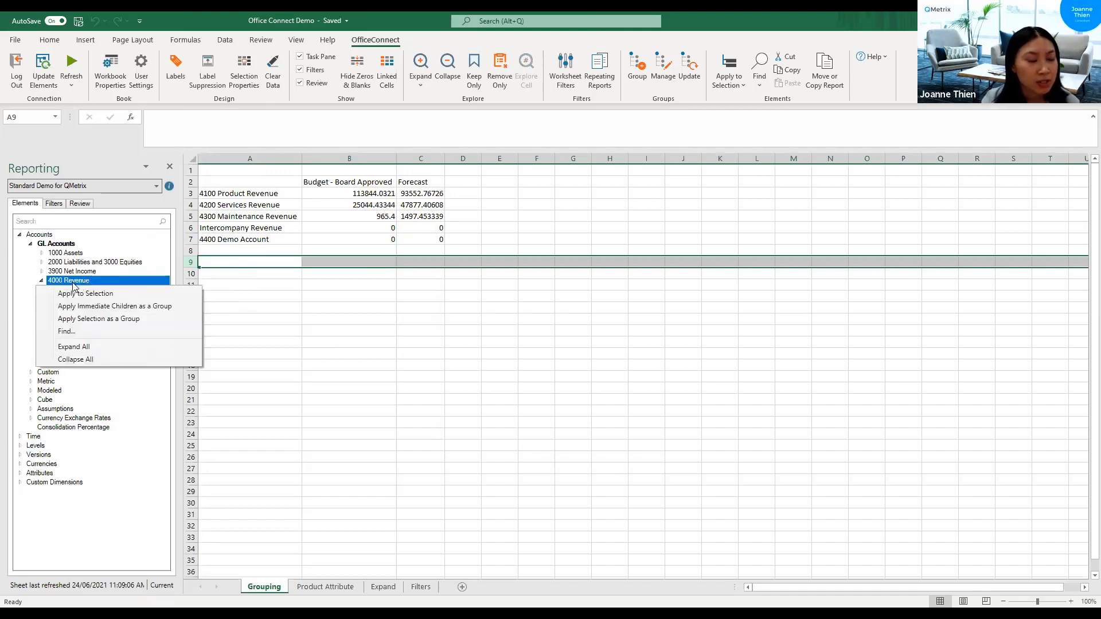
left_click(127, 308)
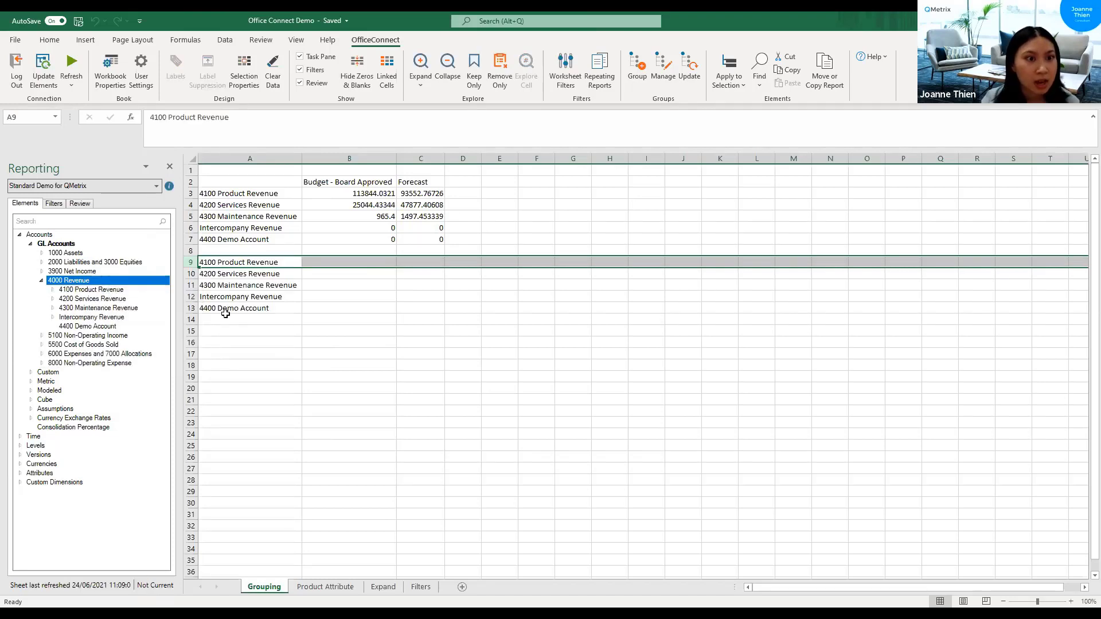
Apply 4100 Product Revenue, 4200 Services Revenue, 4300 Maintenance Revenue and 4400 Demo Account to row 15 as a selection group
left_click(189, 331)
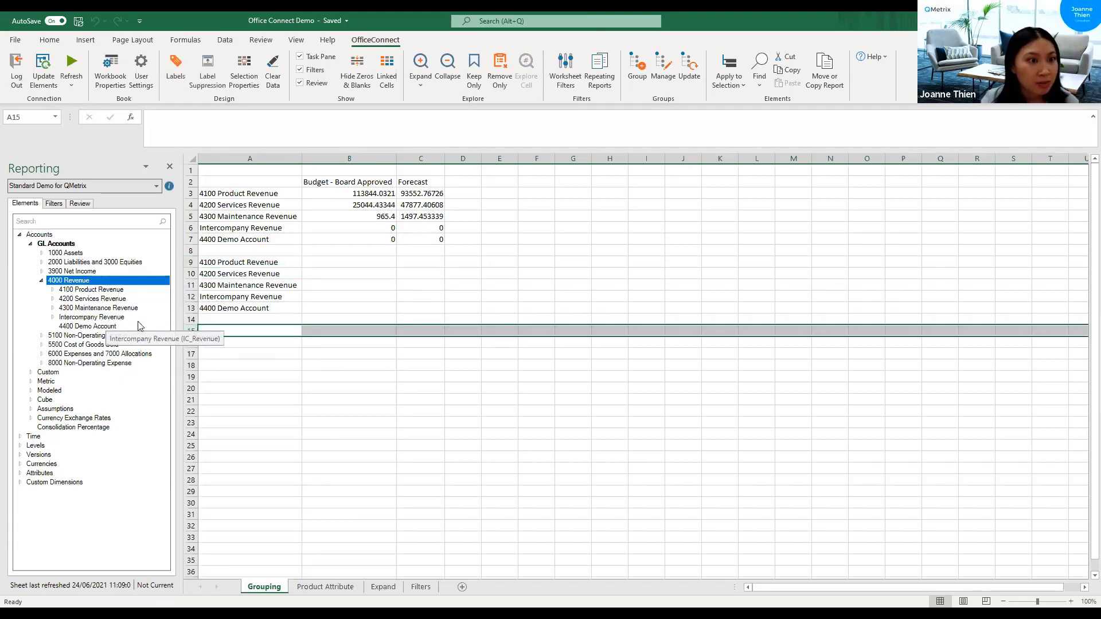
left_click(97, 290)
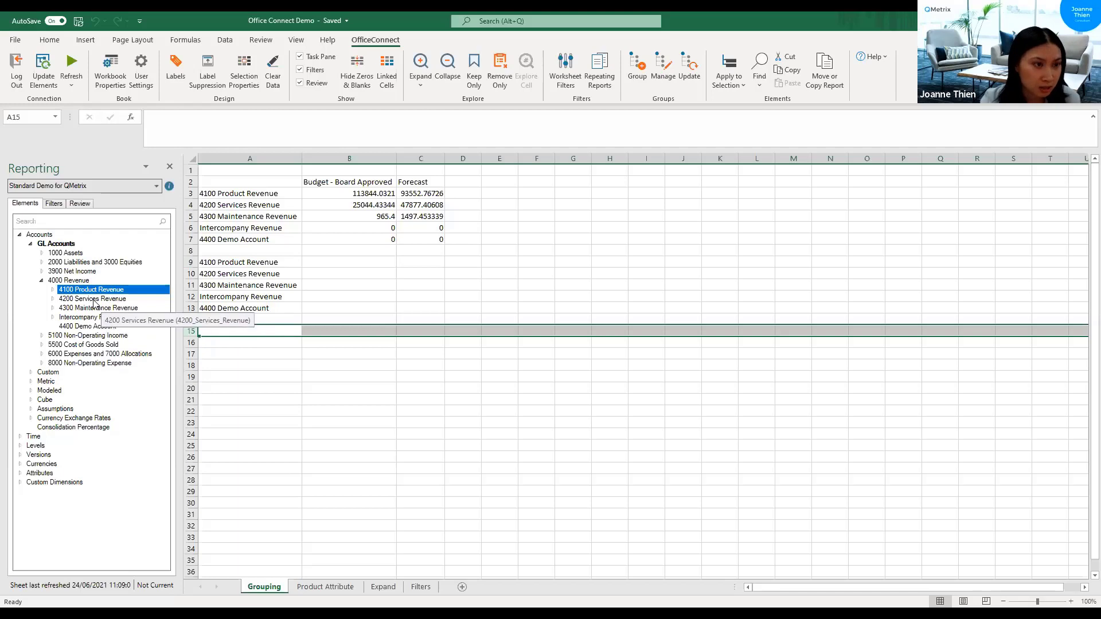
left_click(94, 300, "ctrl")
left_click(92, 309, "ctrl")
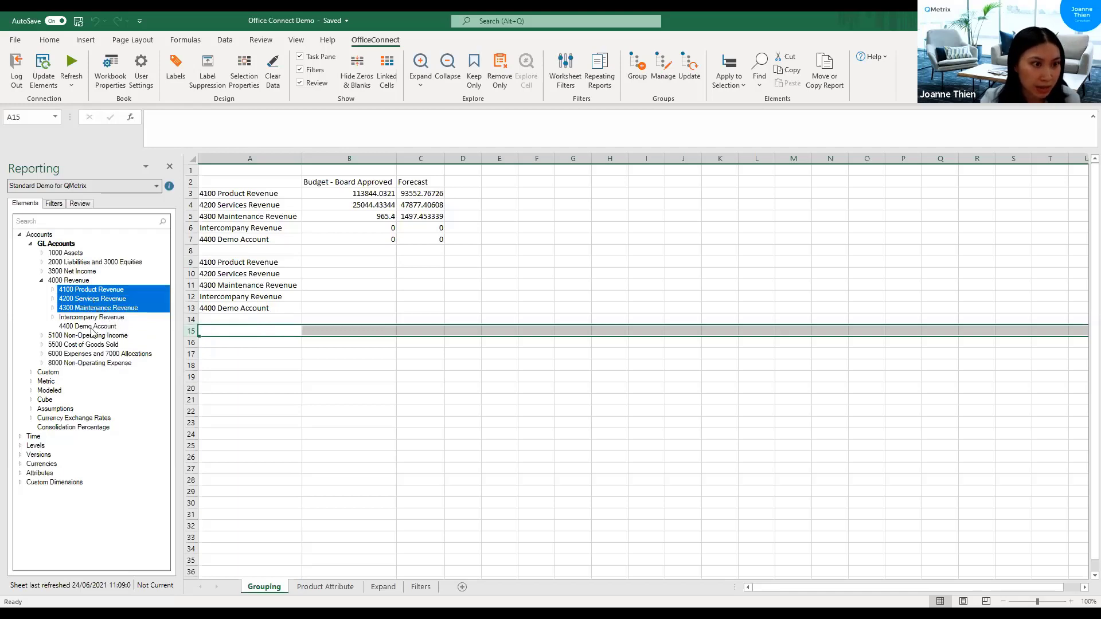
left_click(90, 326, "ctrl")
right_click(109, 299)
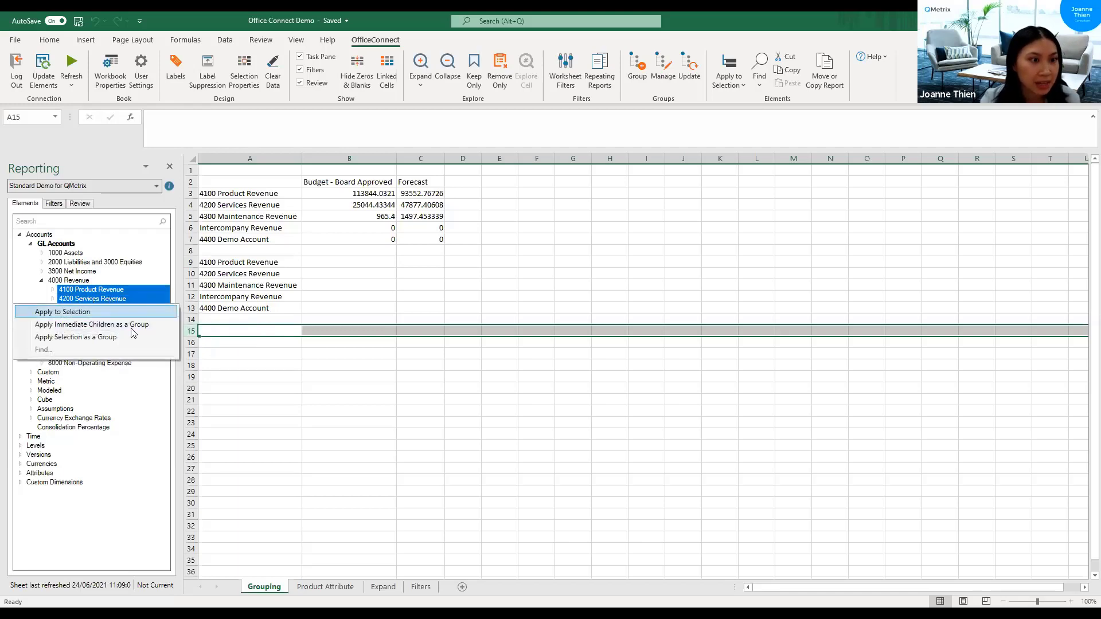
left_click(121, 338)
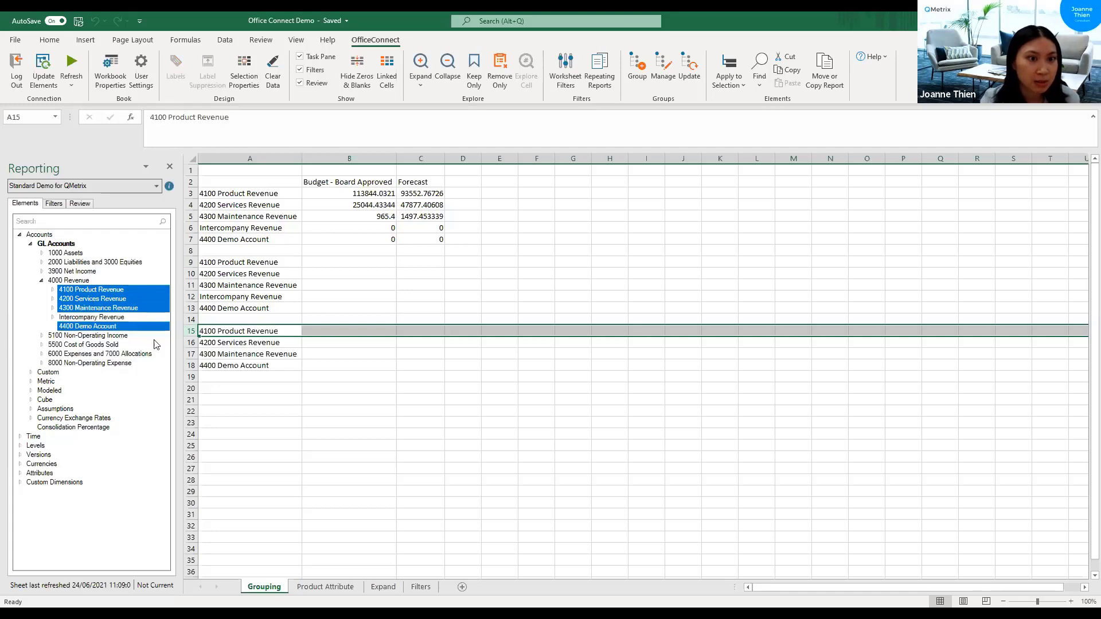
Refresh the report data for the new groups and compare their rows with the original revenue block
left_click(71, 68)
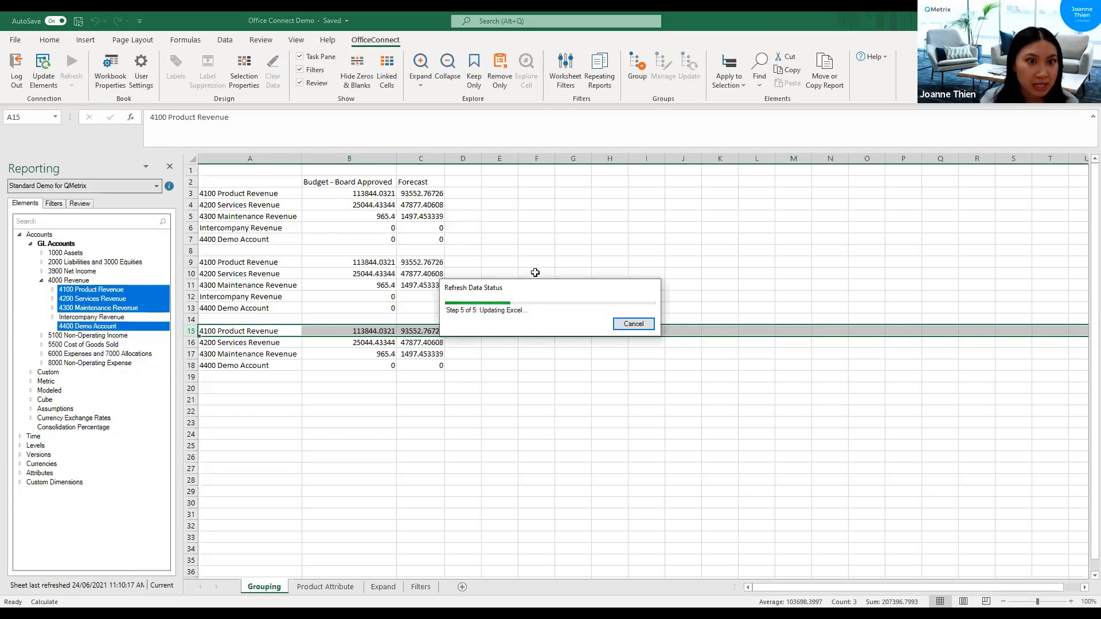
left_click_drag(350, 259, 348, 307)
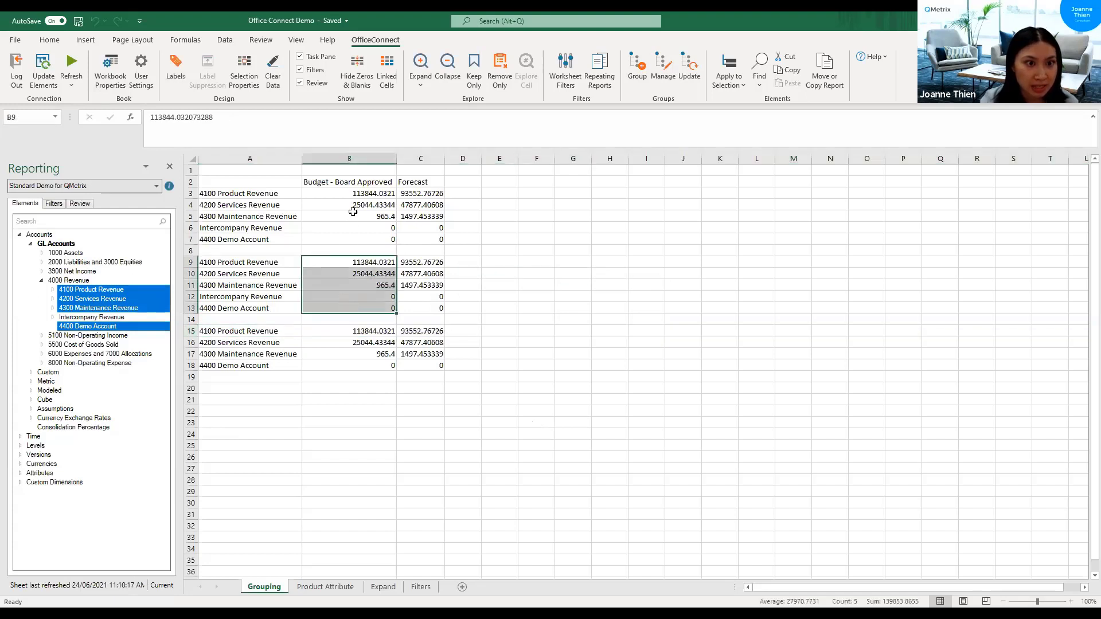
left_click(354, 191)
left_click_drag(230, 333, 220, 370)
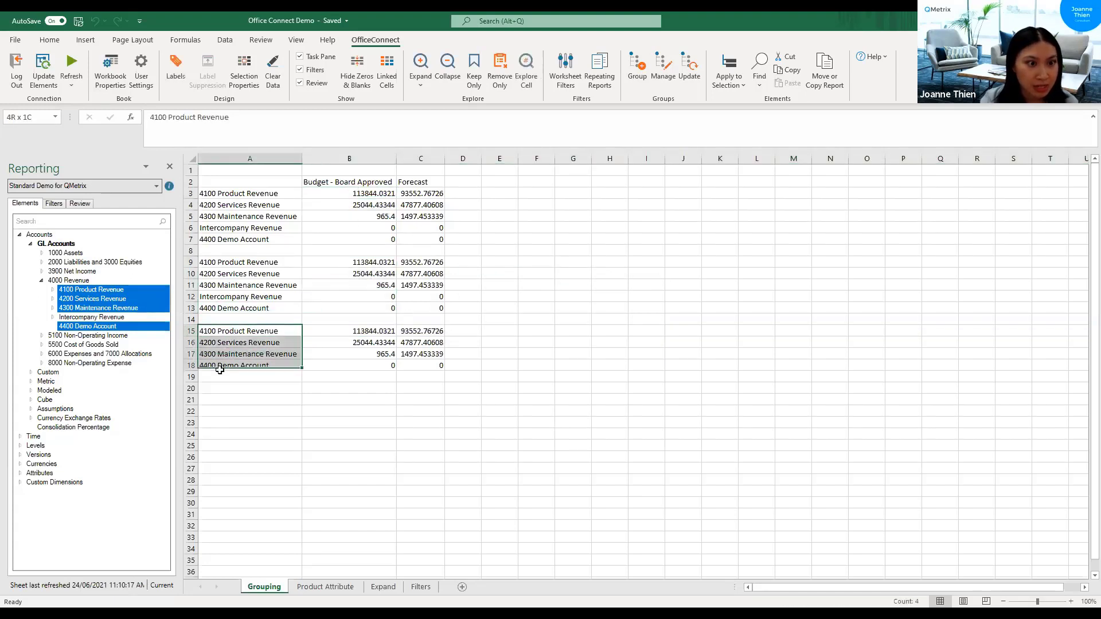
left_click(433, 326)
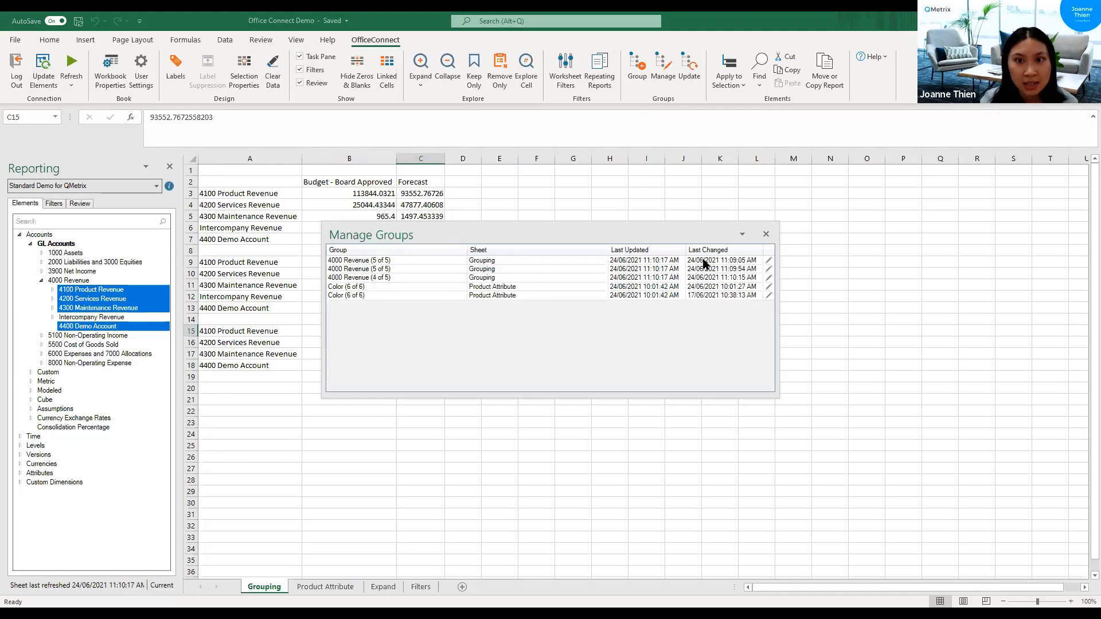
Examine the member accounts of the first 4000 Revenue group on the Grouping sheet, and close the group management without saving changes
left_click(768, 261)
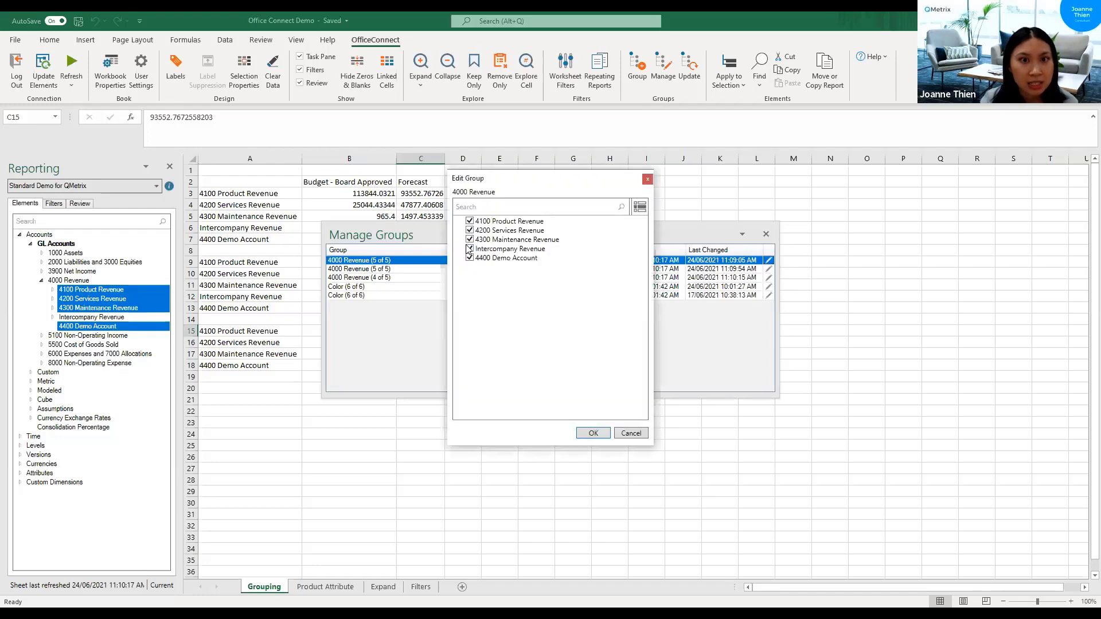
left_click(468, 250)
left_click(469, 250)
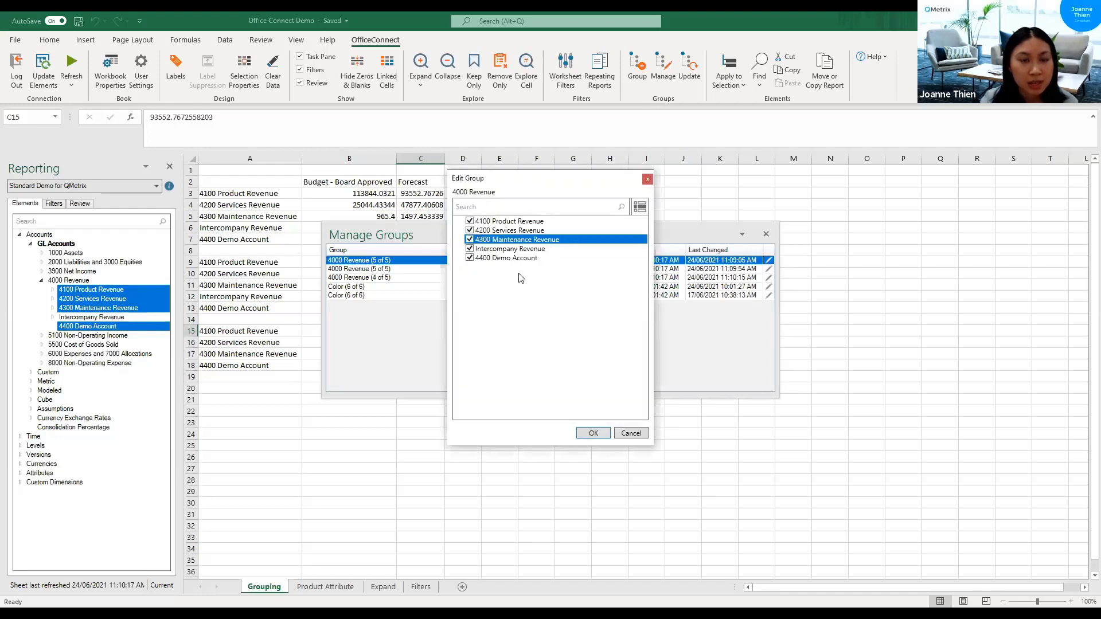
left_click(631, 433)
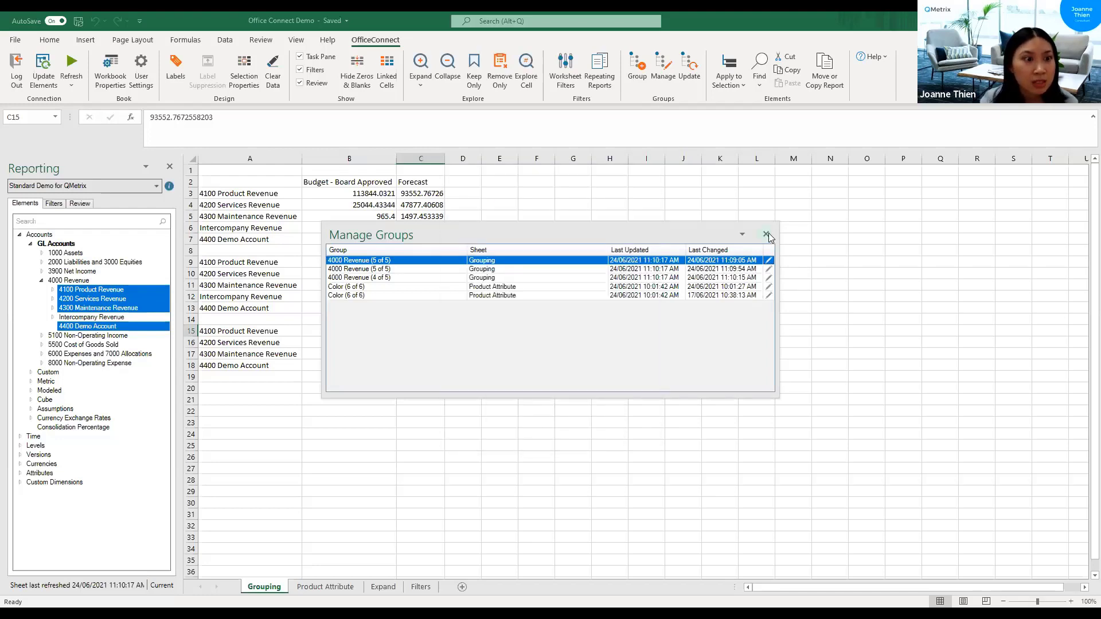
left_click(766, 235)
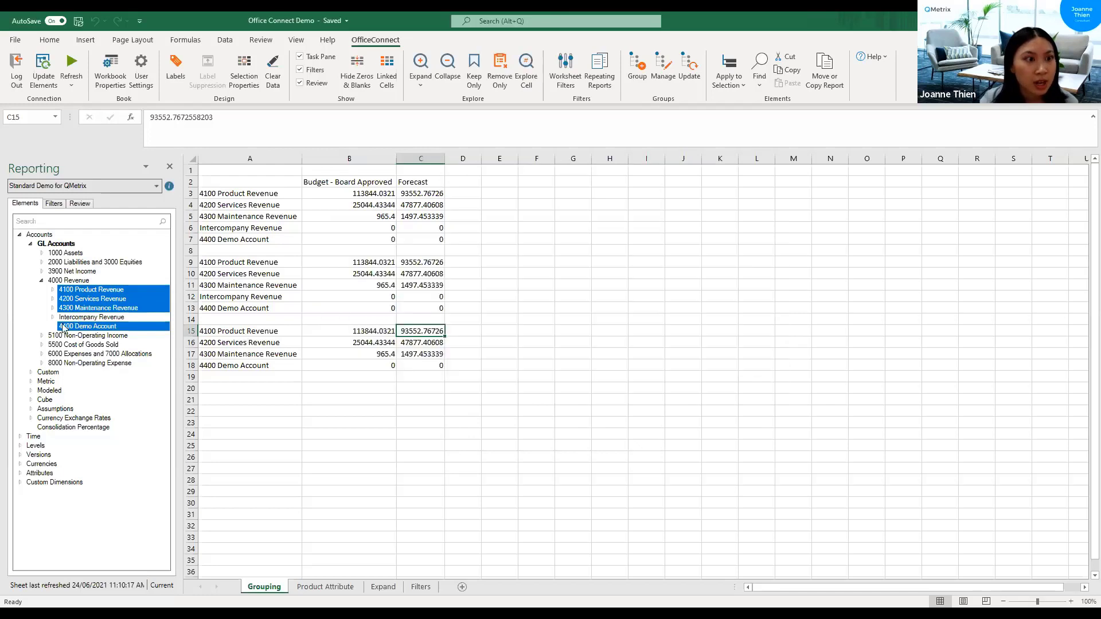
Try to apply 4100 Product Revenue and 5110 Interest Income/(Expense) from 5100 Non-Operating Income to row 20 as one group
left_click(42, 336)
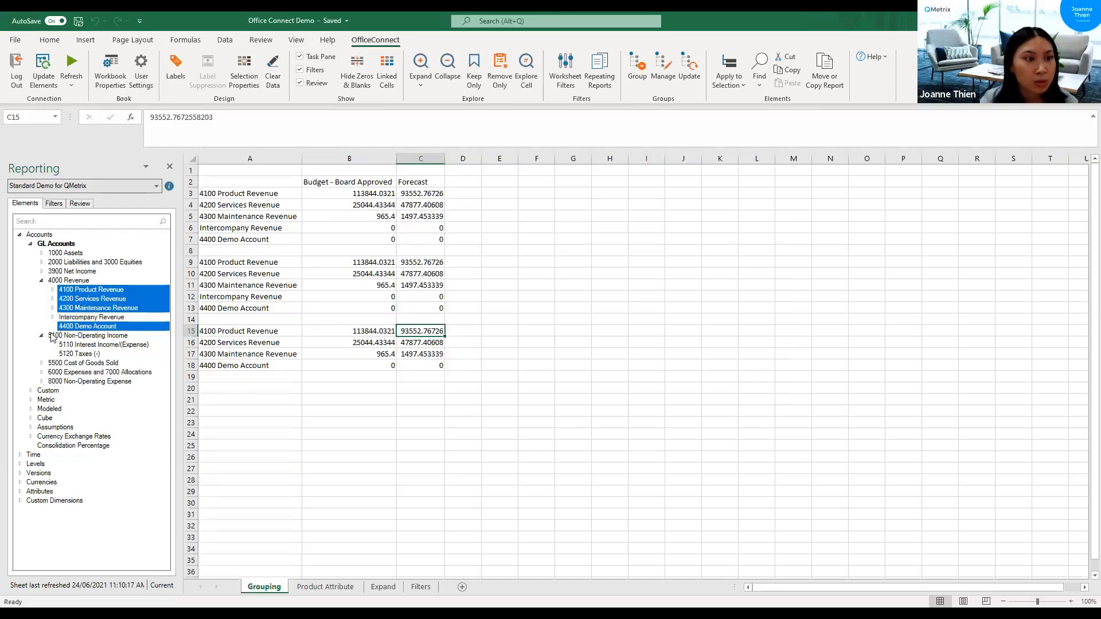
left_click(87, 337)
left_click(80, 281)
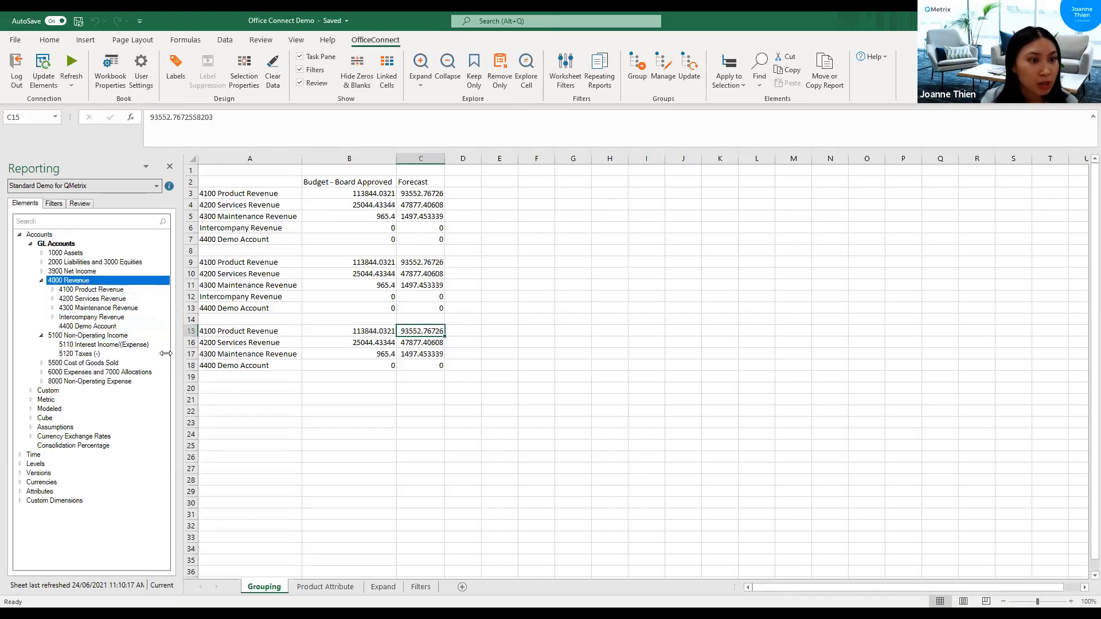
left_click(189, 388)
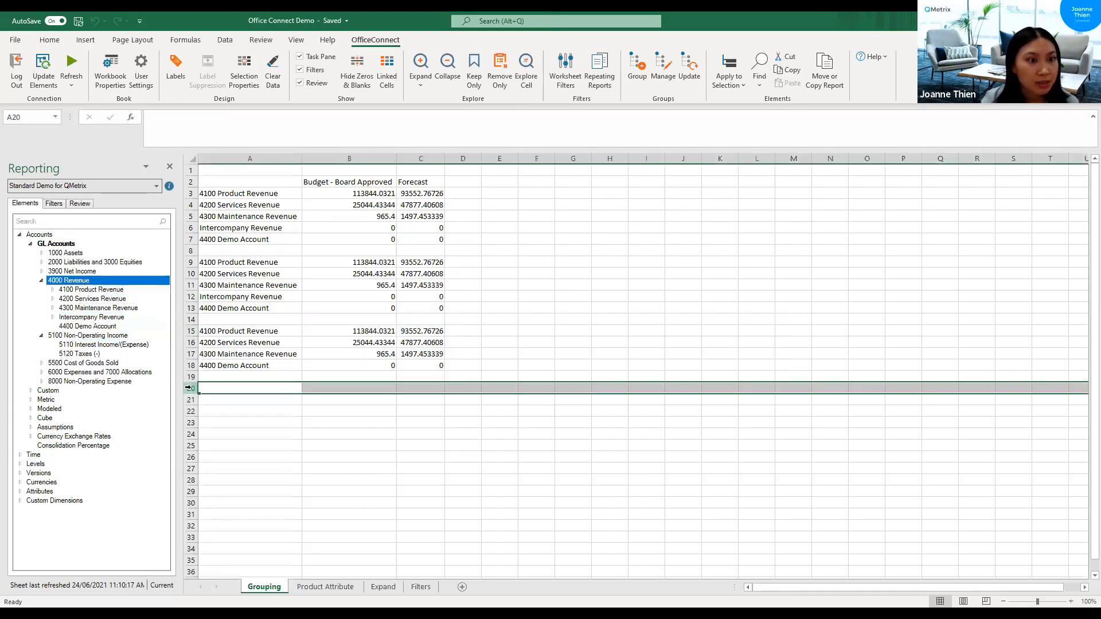
left_click(103, 290)
left_click(96, 345, "ctrl")
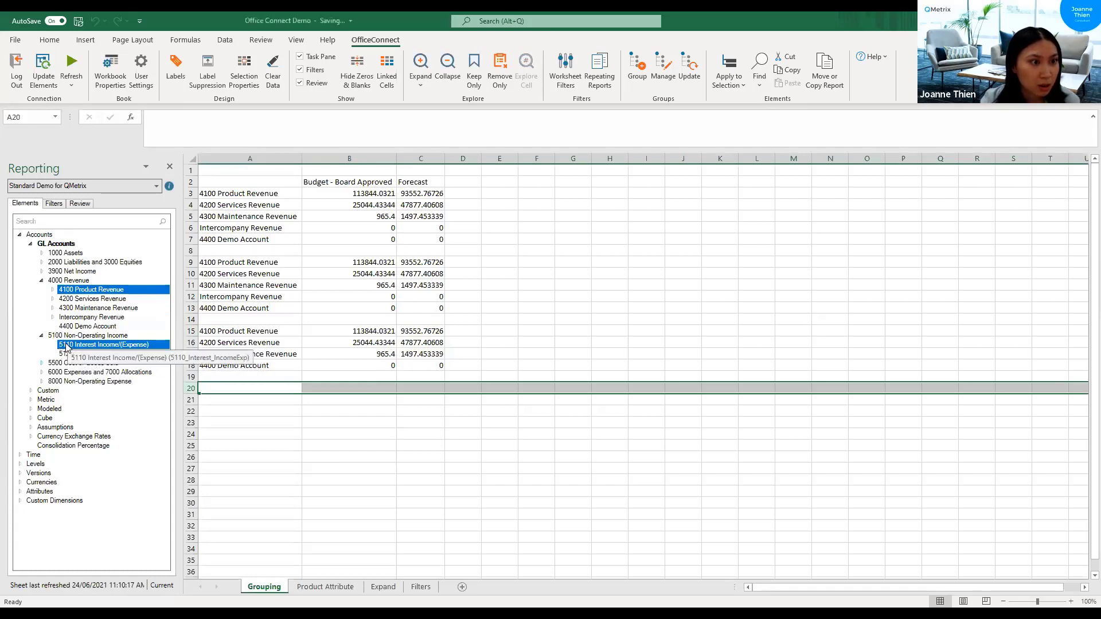
right_click(104, 346)
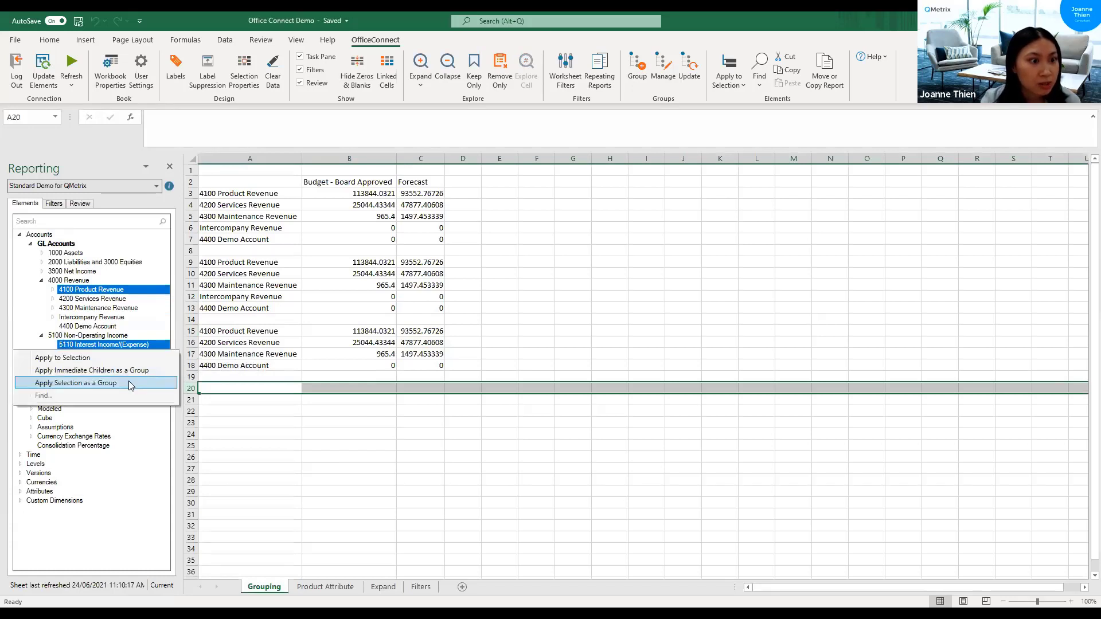
left_click(129, 381)
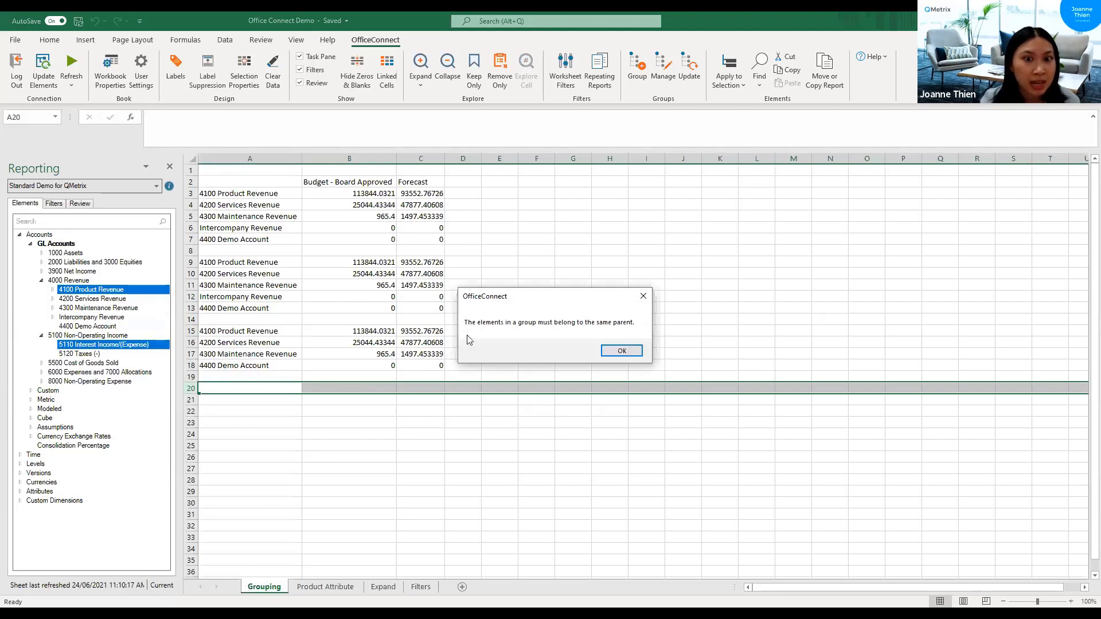
left_click(621, 351)
left_click(75, 281)
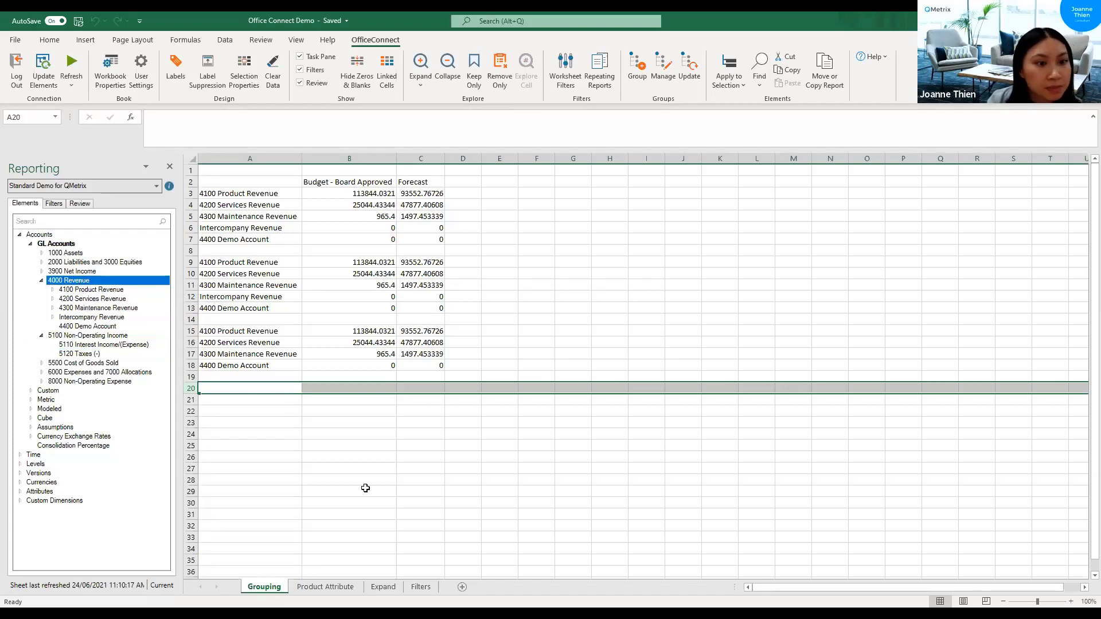
On the Product Attribute sheet, locate and select the Units account in the Sales Details of the Product Revenue cube
left_click(331, 586)
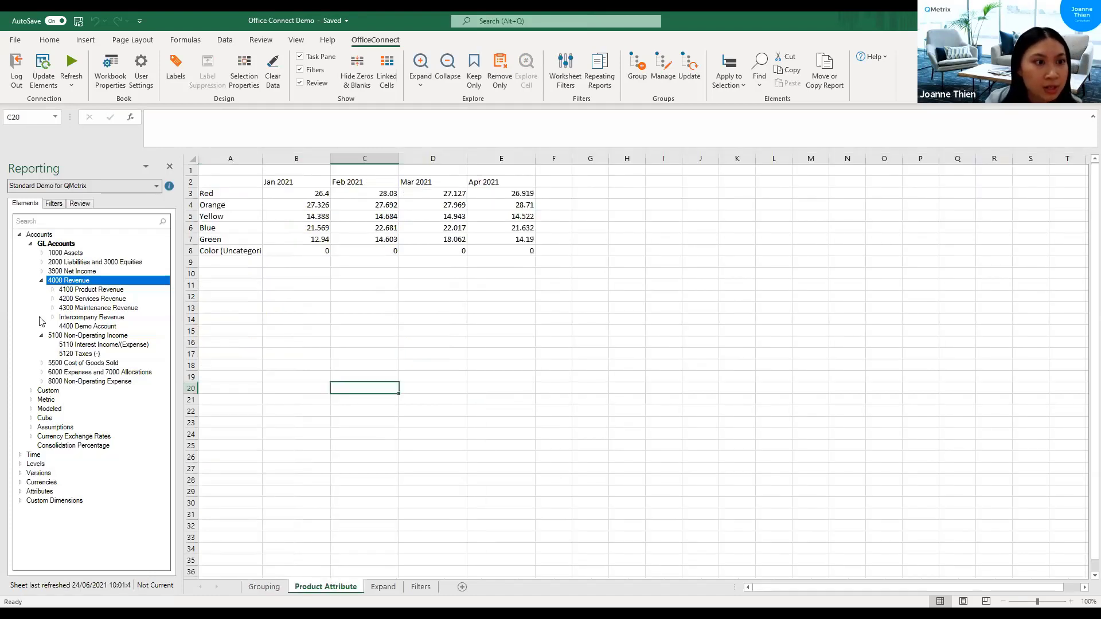
left_click(30, 244)
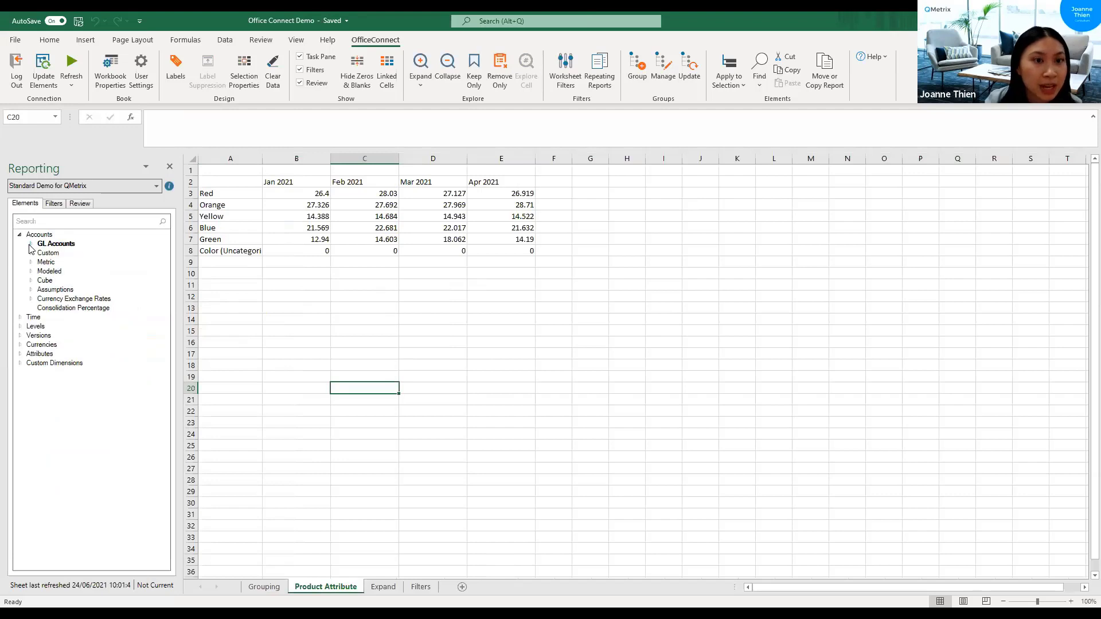
left_click(32, 282)
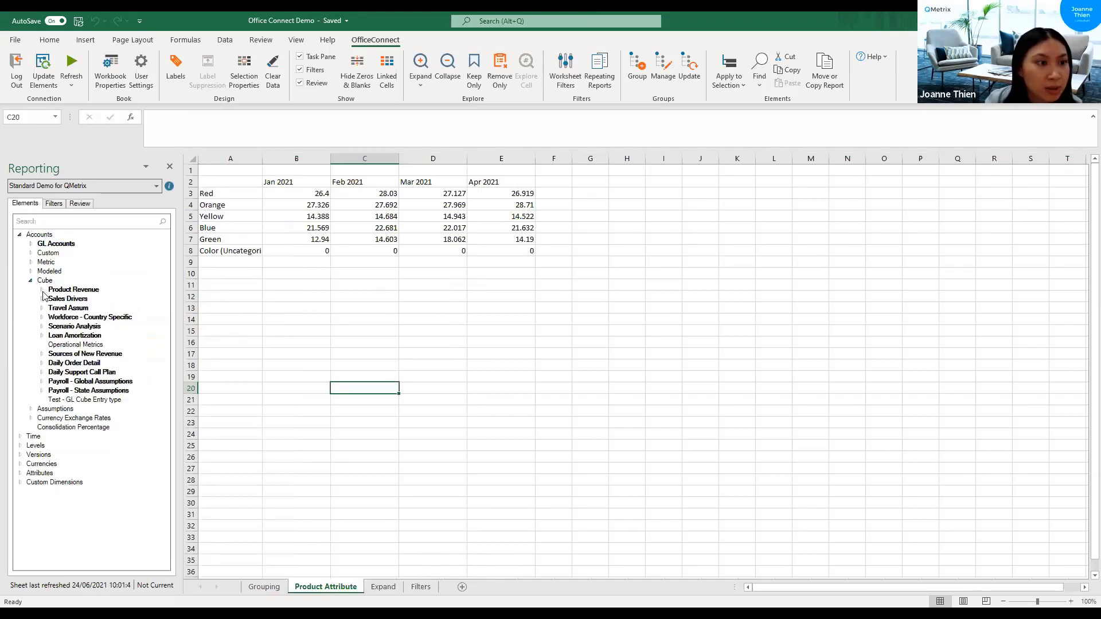
left_click(42, 290)
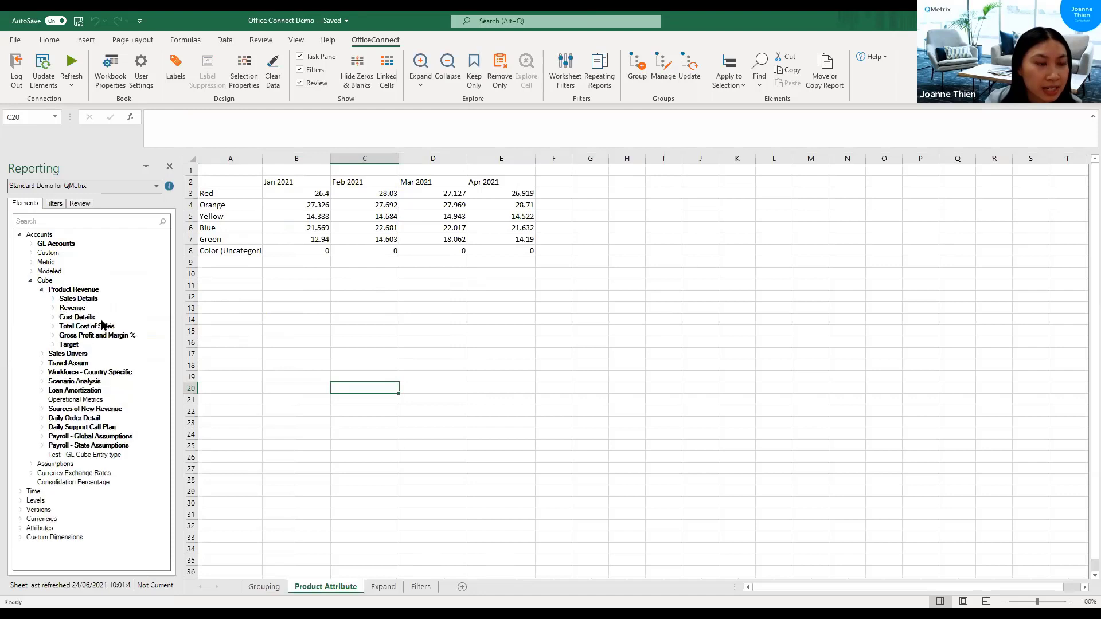
left_click(52, 299)
left_click(78, 308)
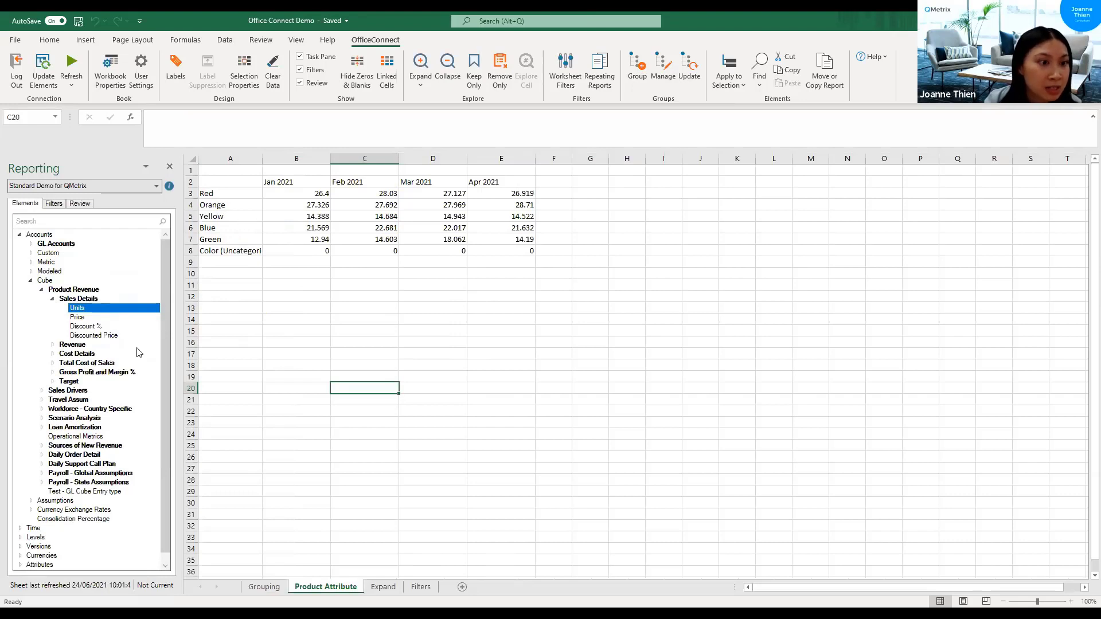
Apply the immediate children of the Color product attribute to row 10 as a group
scroll(66, 390, "down", 1)
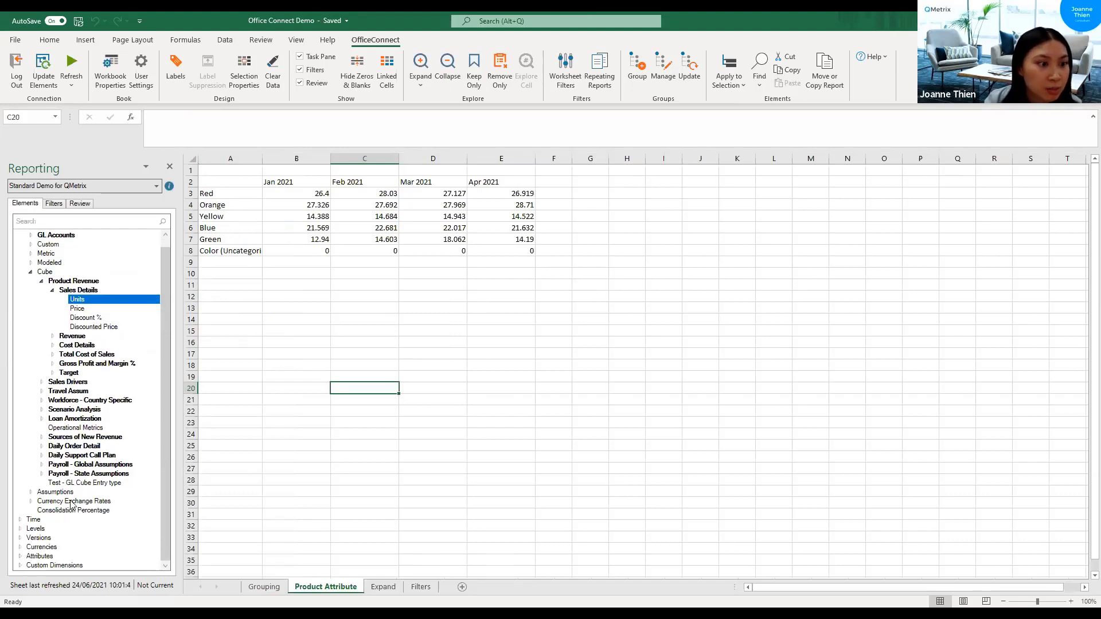
left_click(21, 556)
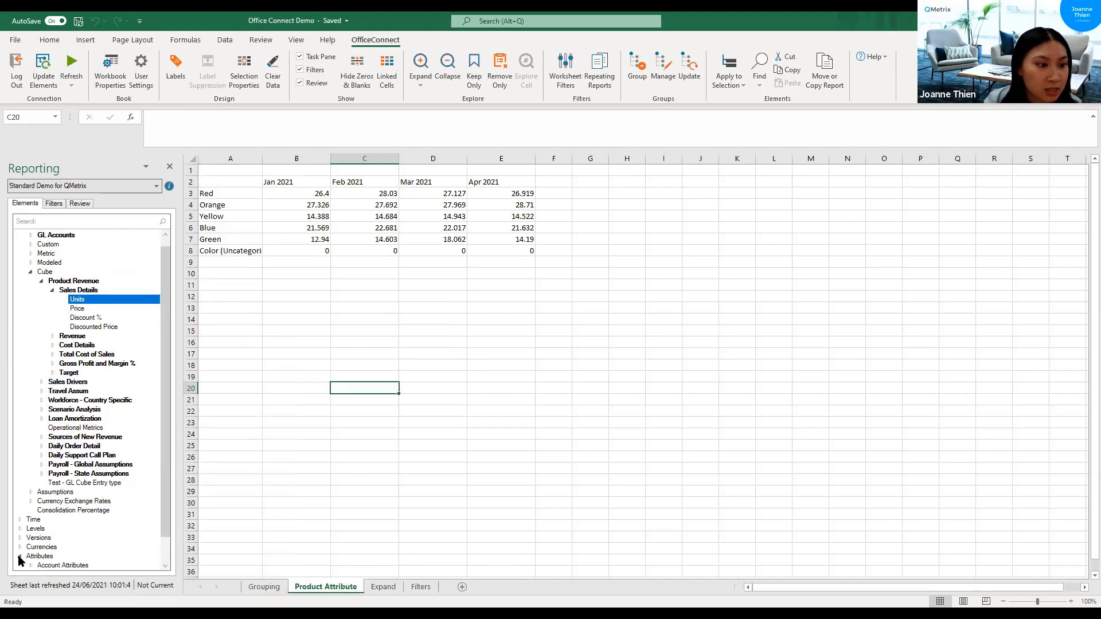
scroll(68, 522, "down", 1)
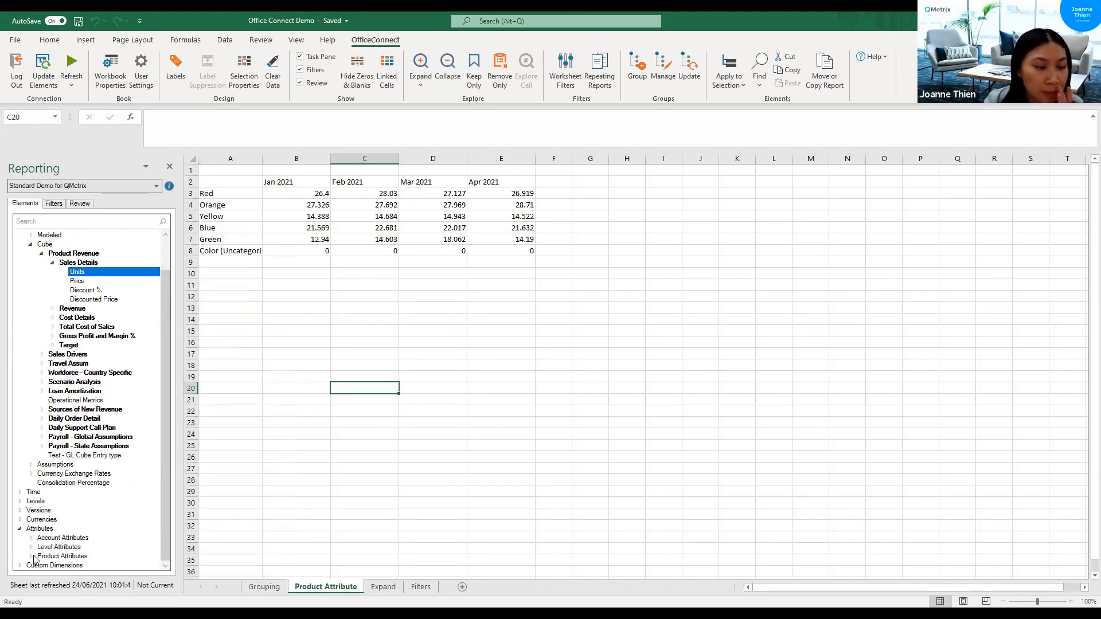
left_click(32, 556)
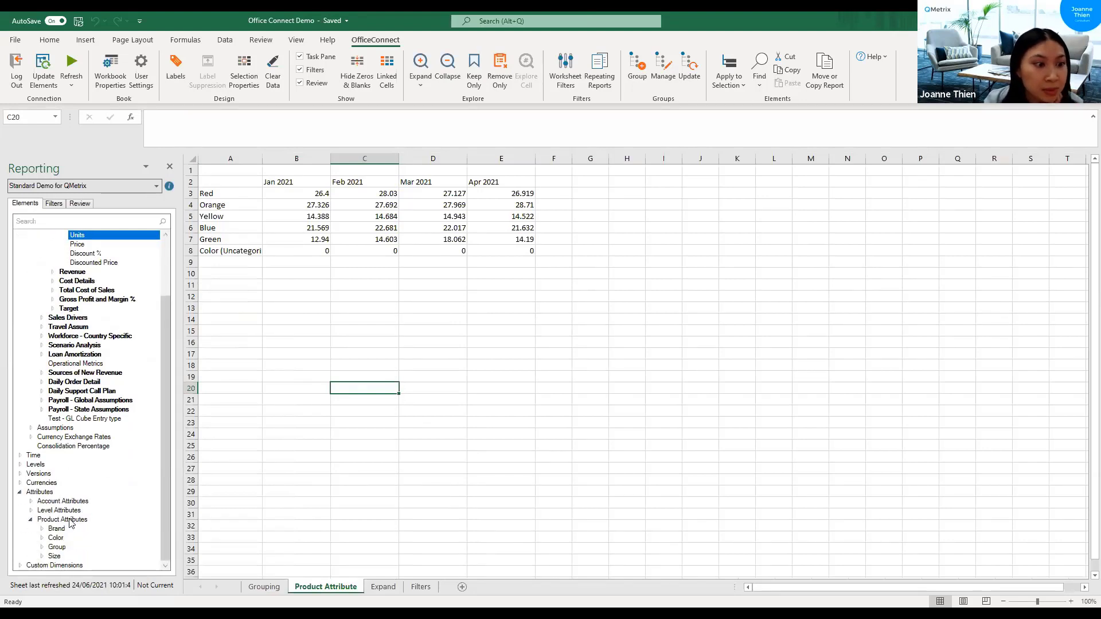
left_click(42, 539)
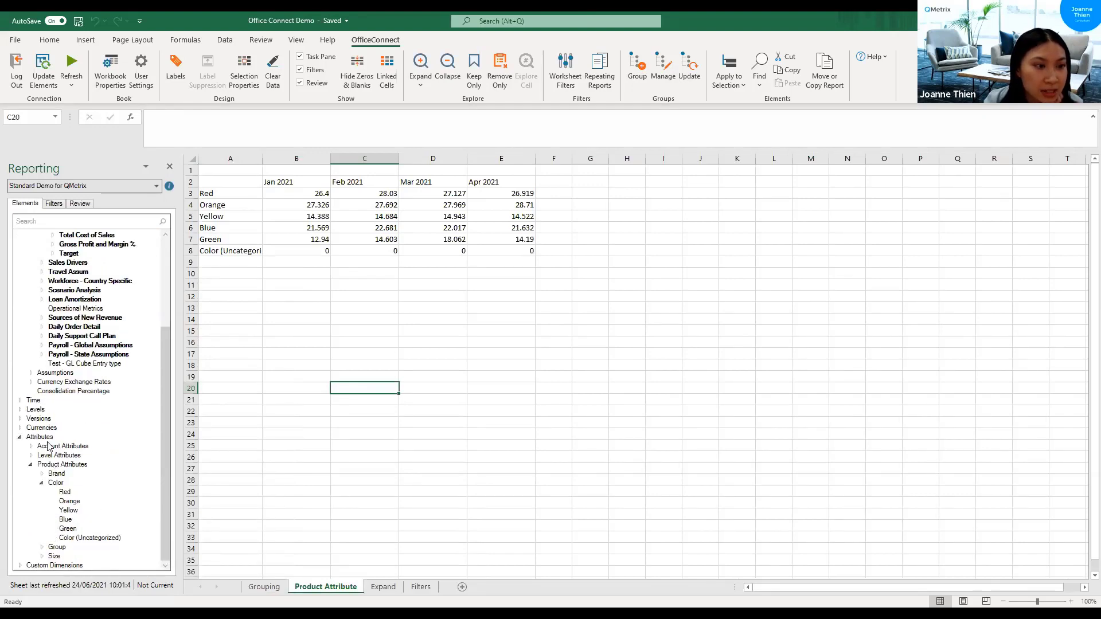
left_click(51, 484)
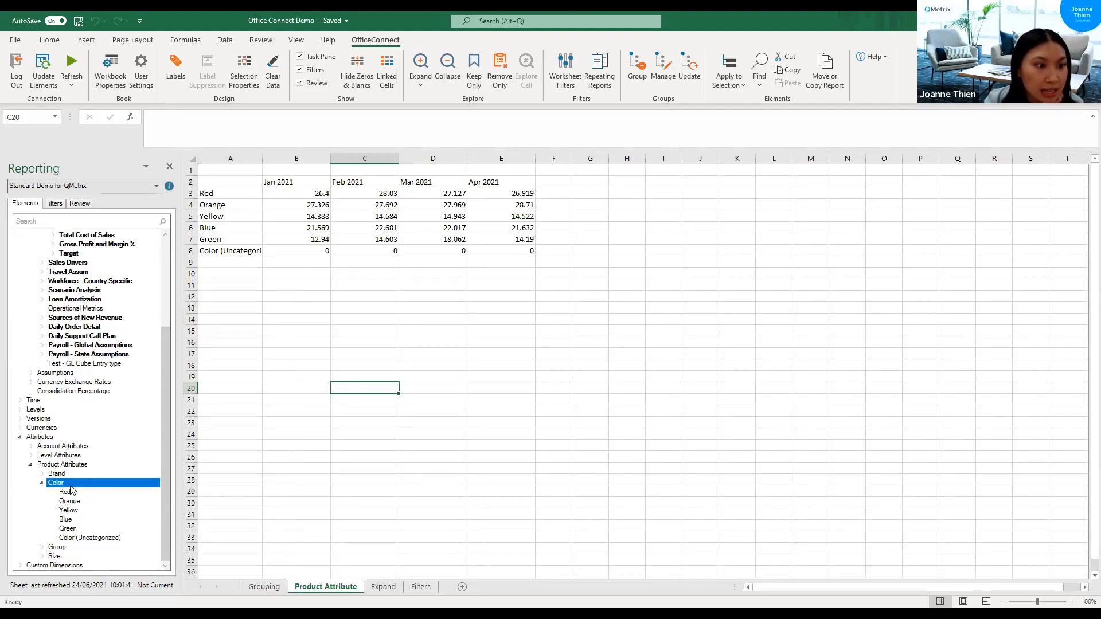
left_click(187, 274)
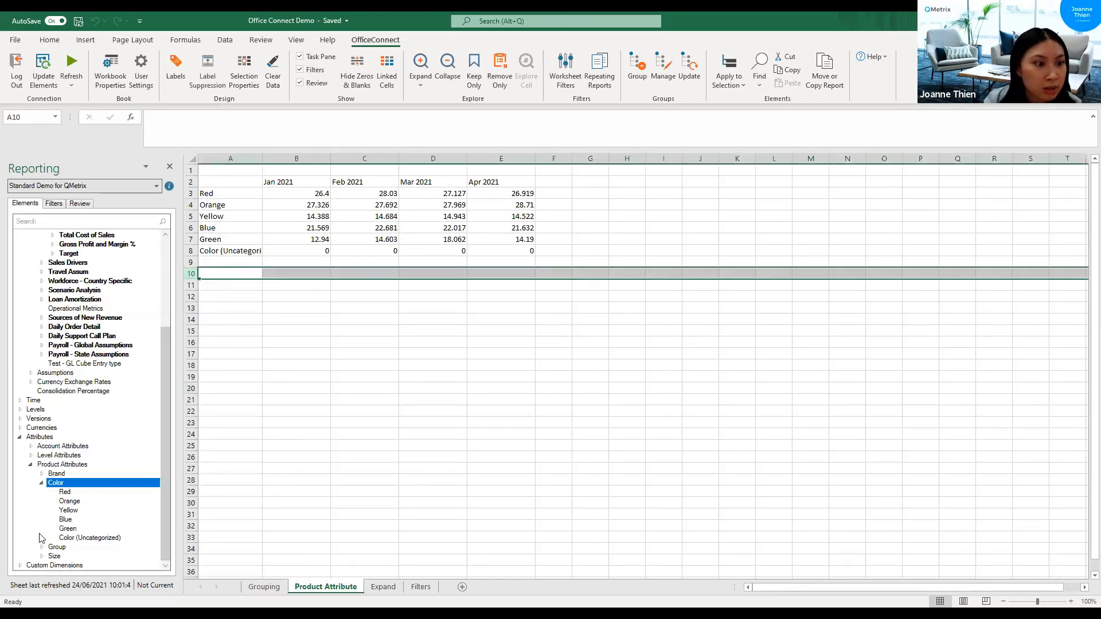
right_click(73, 485)
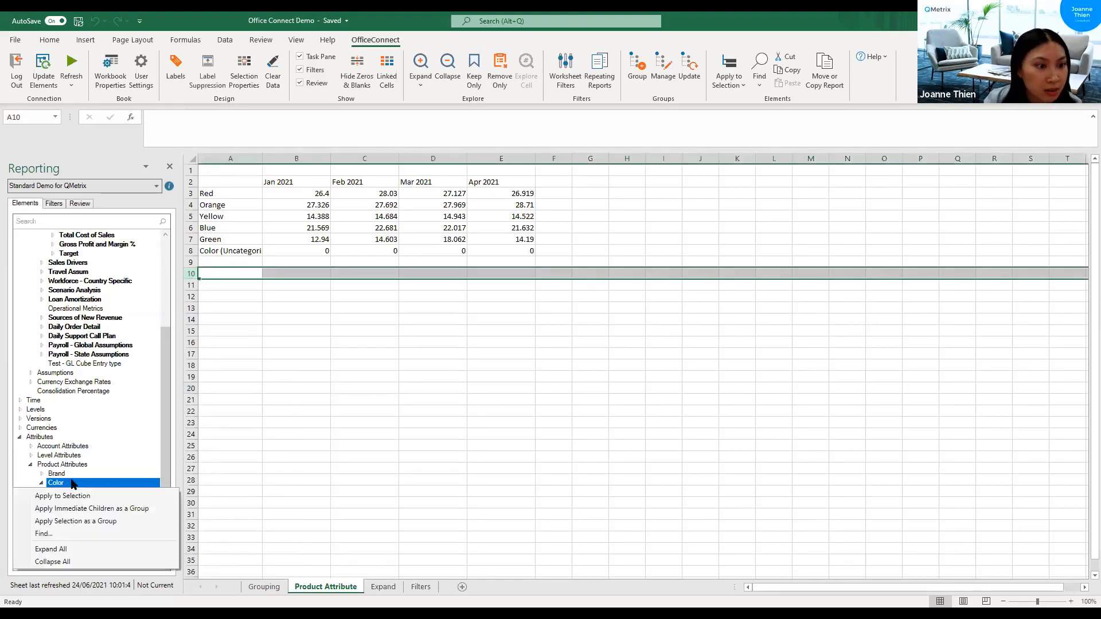
left_click(133, 513)
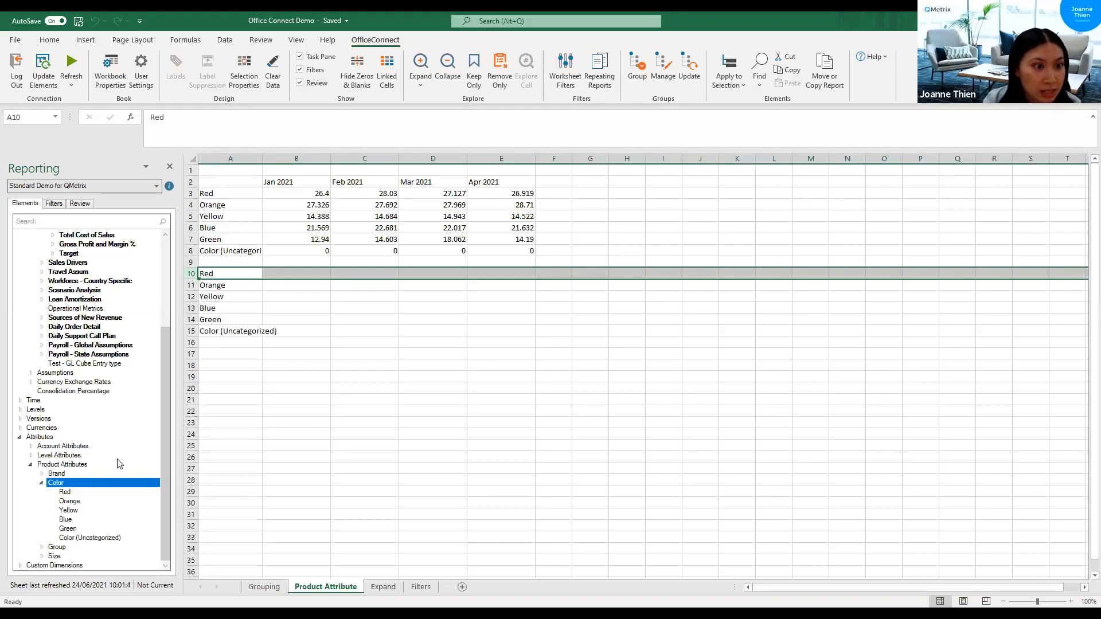
Apply the Units account to the whole color group starting in row 10 and refresh the report data
scroll(119, 459, "up", 5)
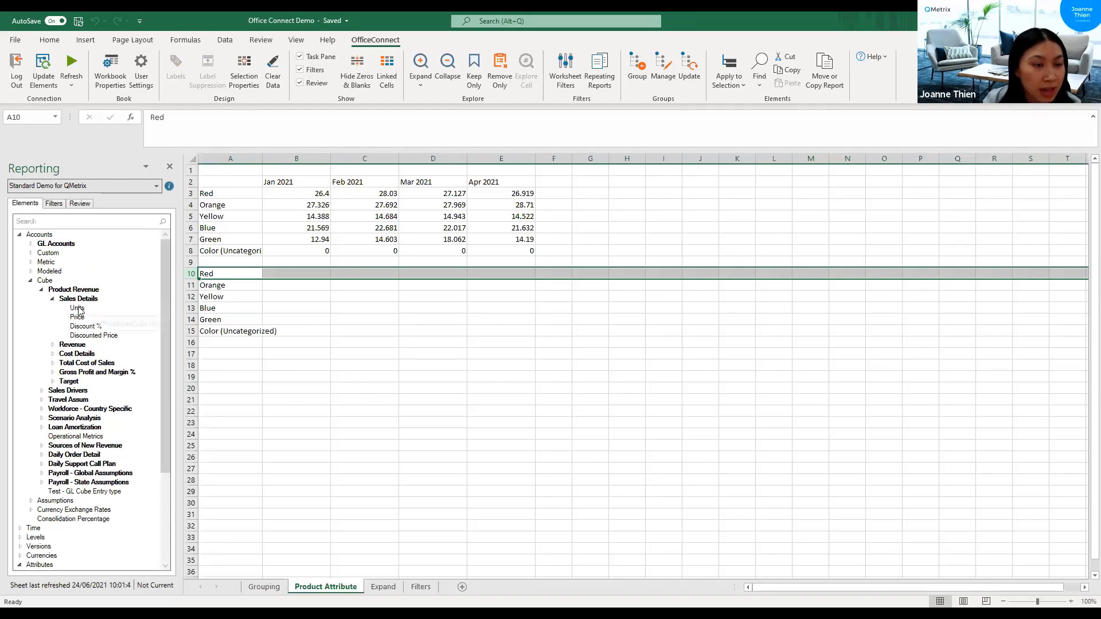
left_click_drag(78, 310, 213, 281)
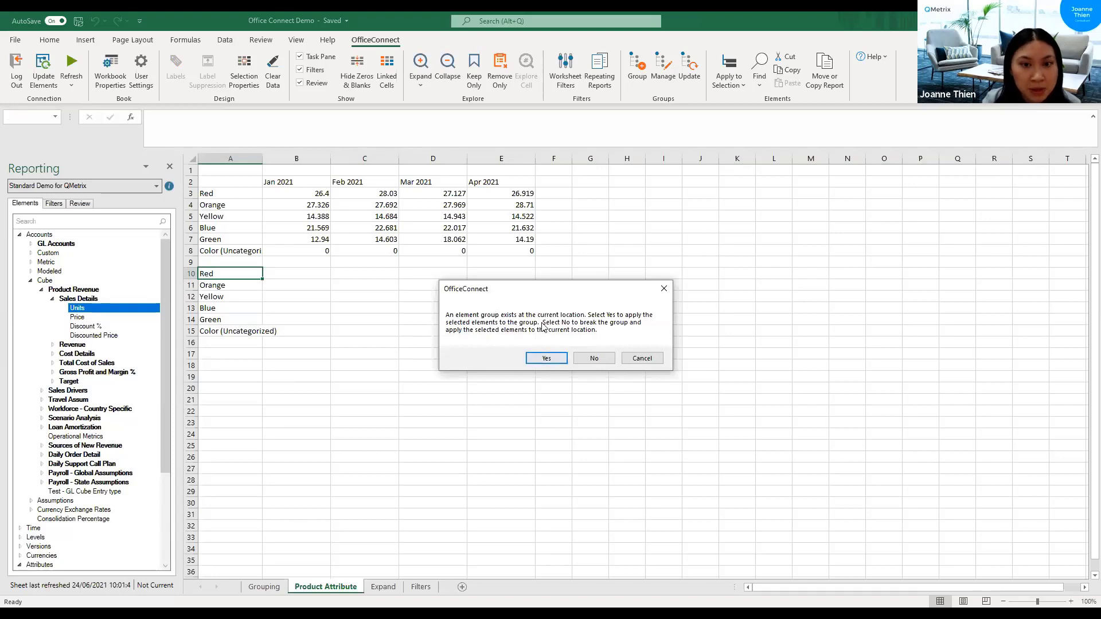
key("Return")
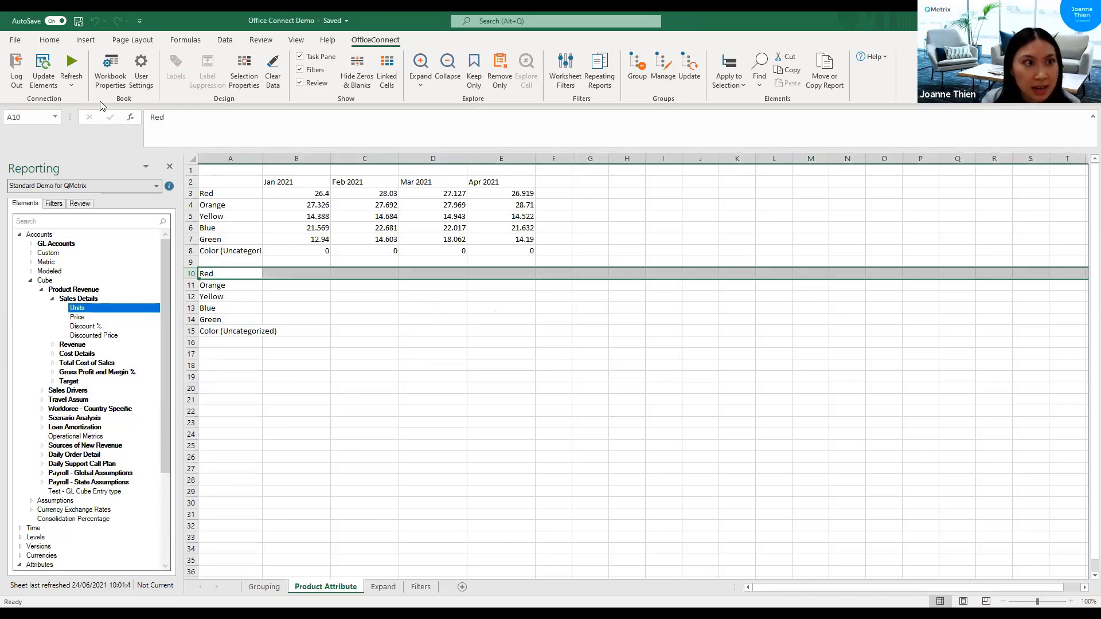
left_click(72, 68)
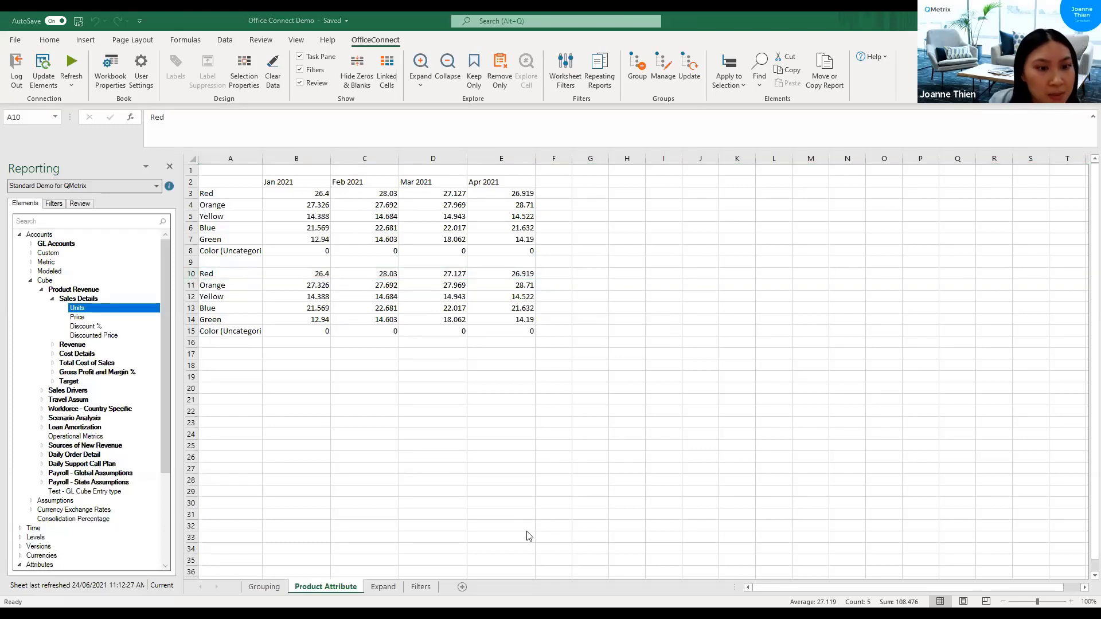
Switch to the Expand sheet and reduce the GL Accounts hierarchy to its top-level accounts
left_click(383, 587)
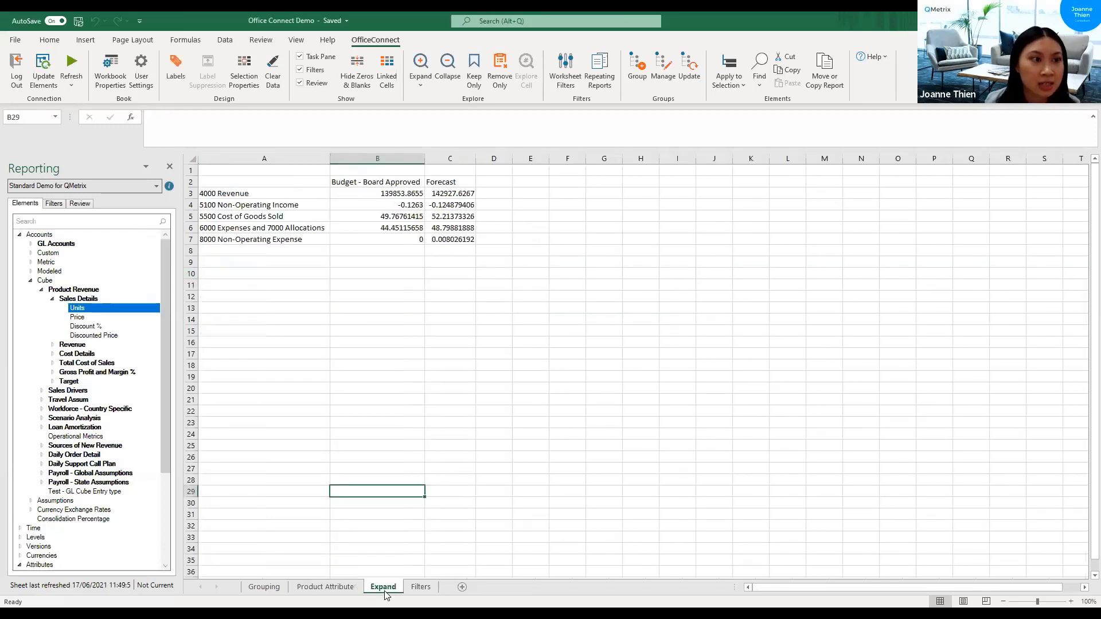
left_click(31, 280)
left_click(31, 245)
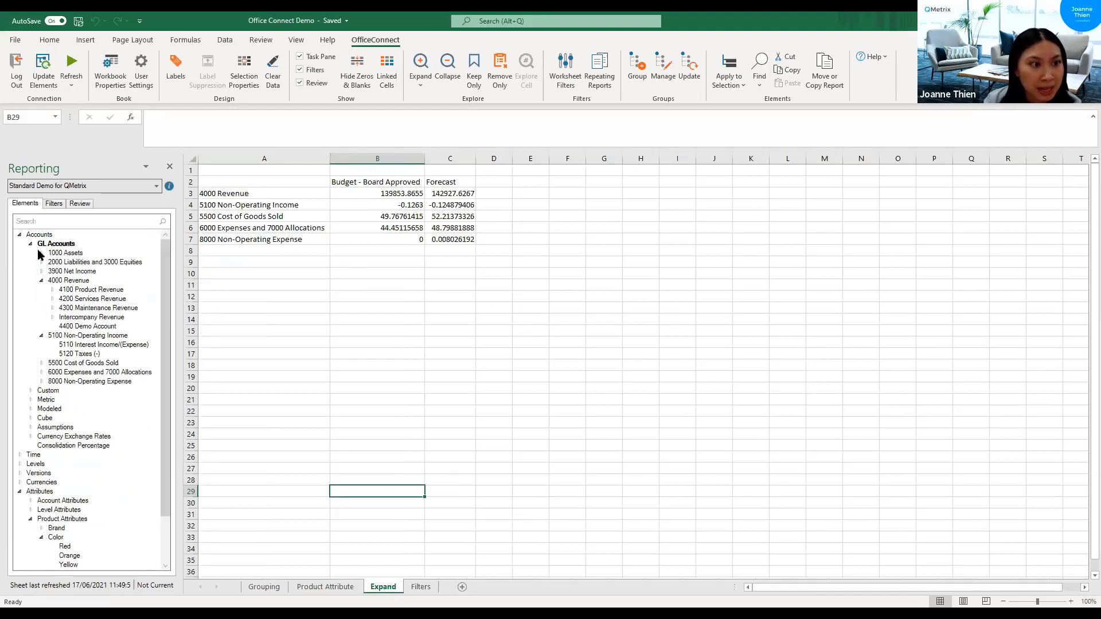
left_click(41, 280)
left_click(42, 289)
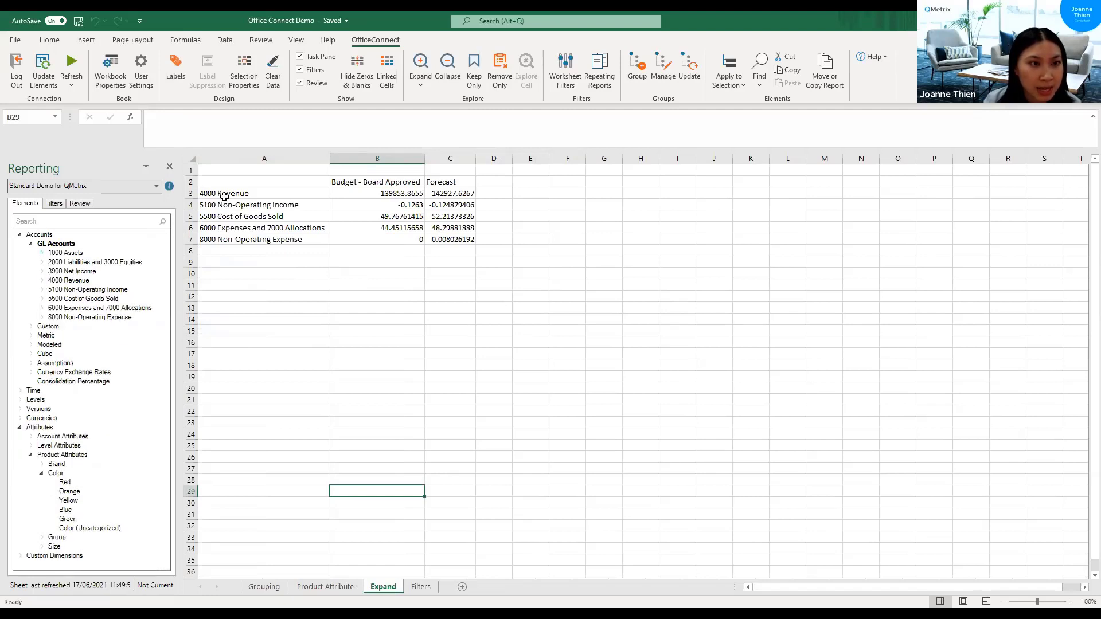
Compare the report's account rows with the hierarchy, examining the child accounts of 4000 Revenue and 4100 Product Revenue
left_click_drag(230, 193, 232, 240)
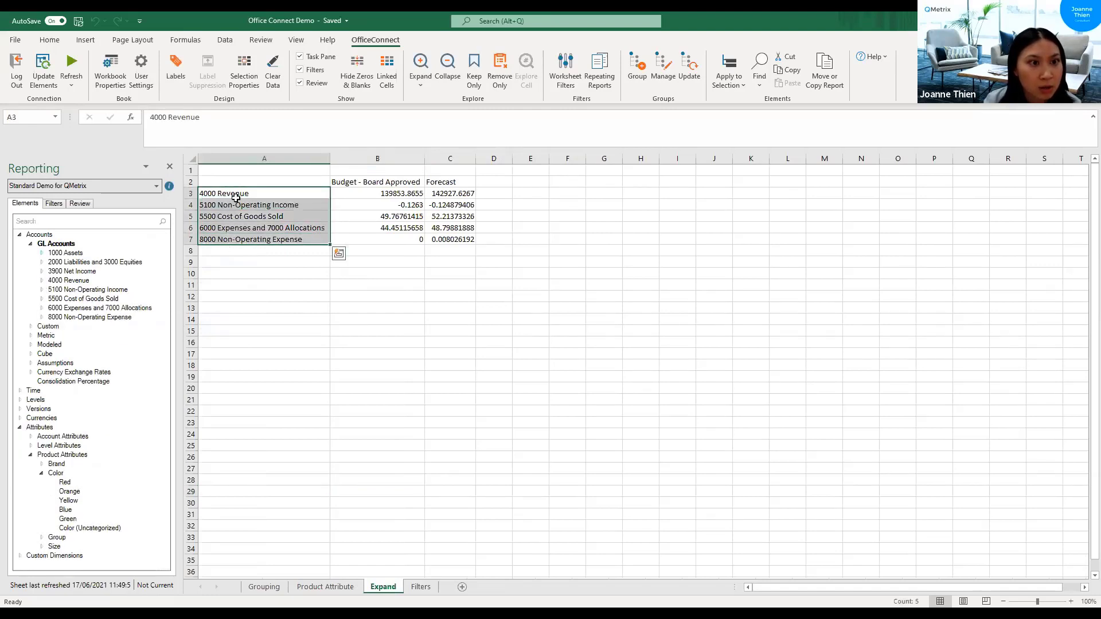
left_click(58, 281)
left_click(41, 280)
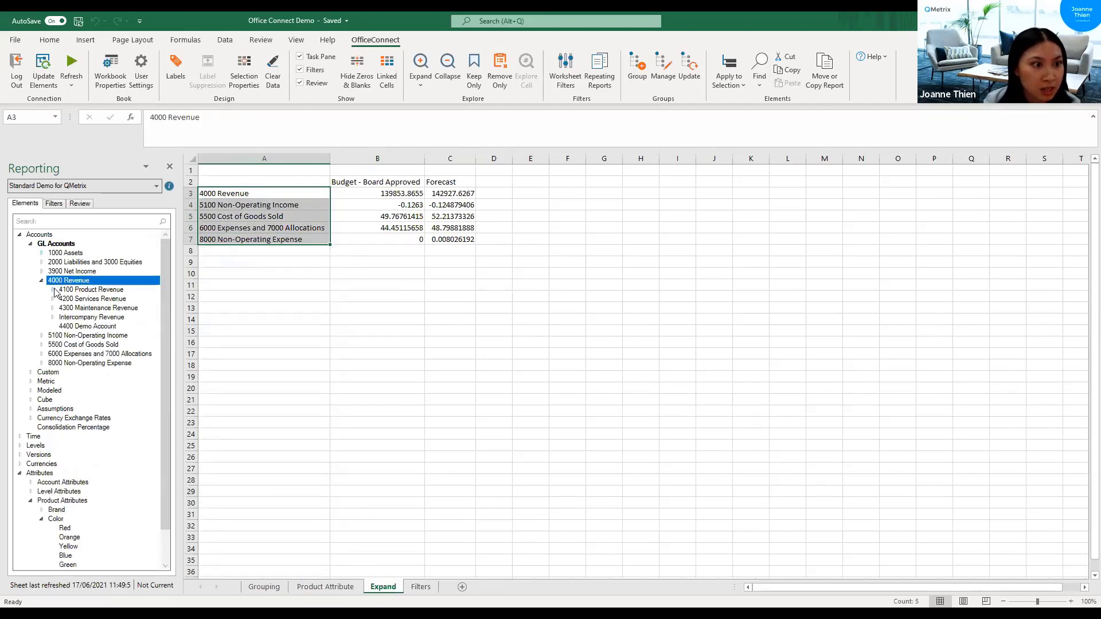
left_click(53, 291)
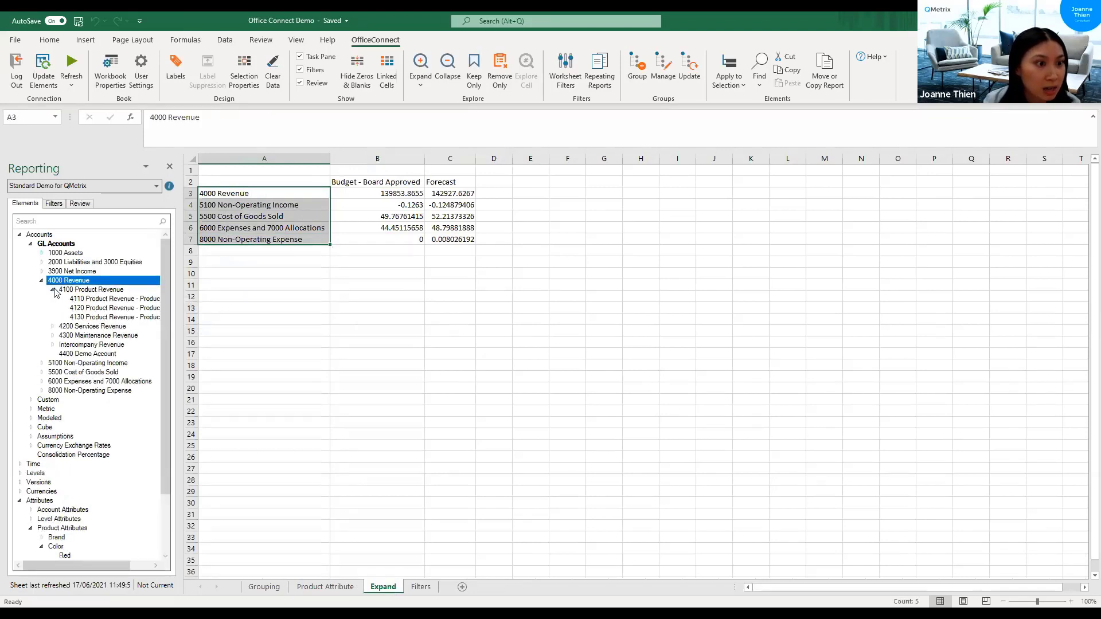
left_click(54, 291)
left_click(54, 291)
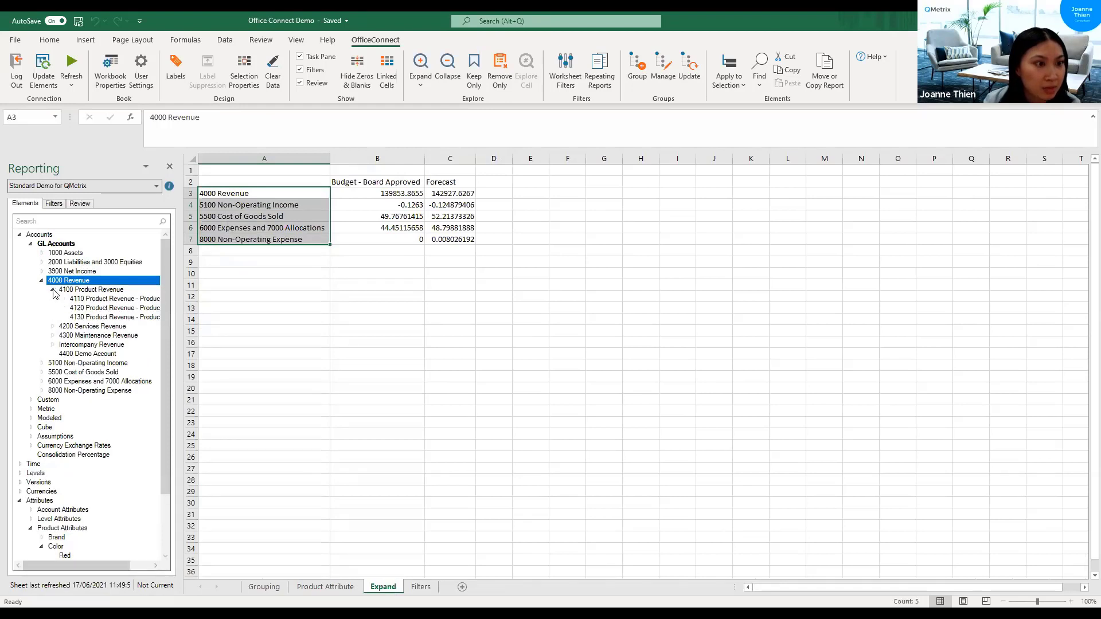
left_click(53, 326)
left_click(53, 327)
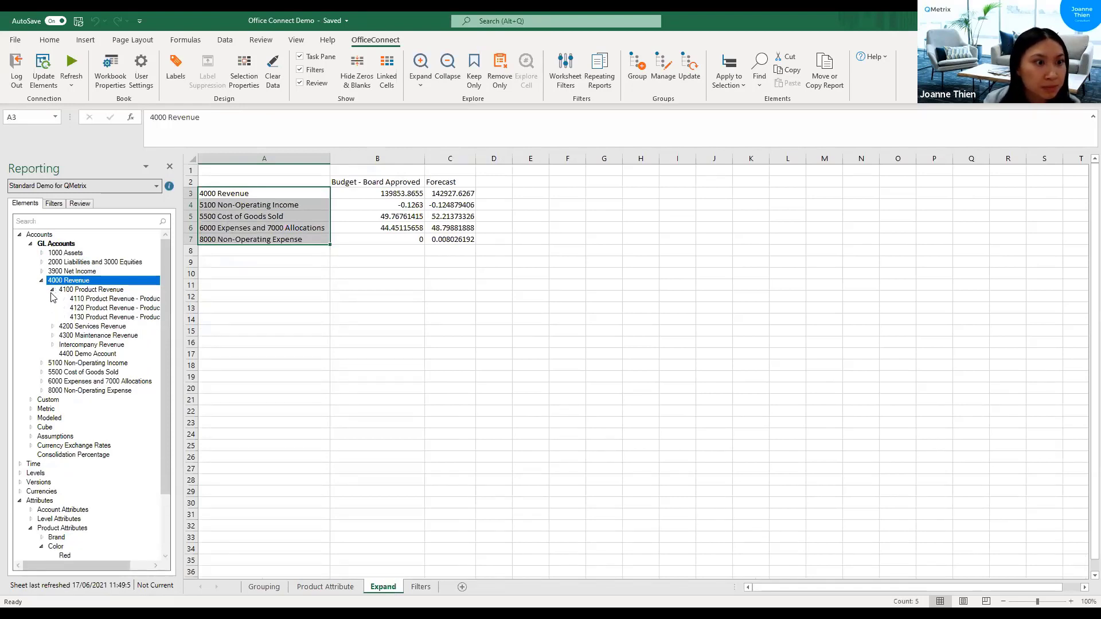
left_click(53, 290)
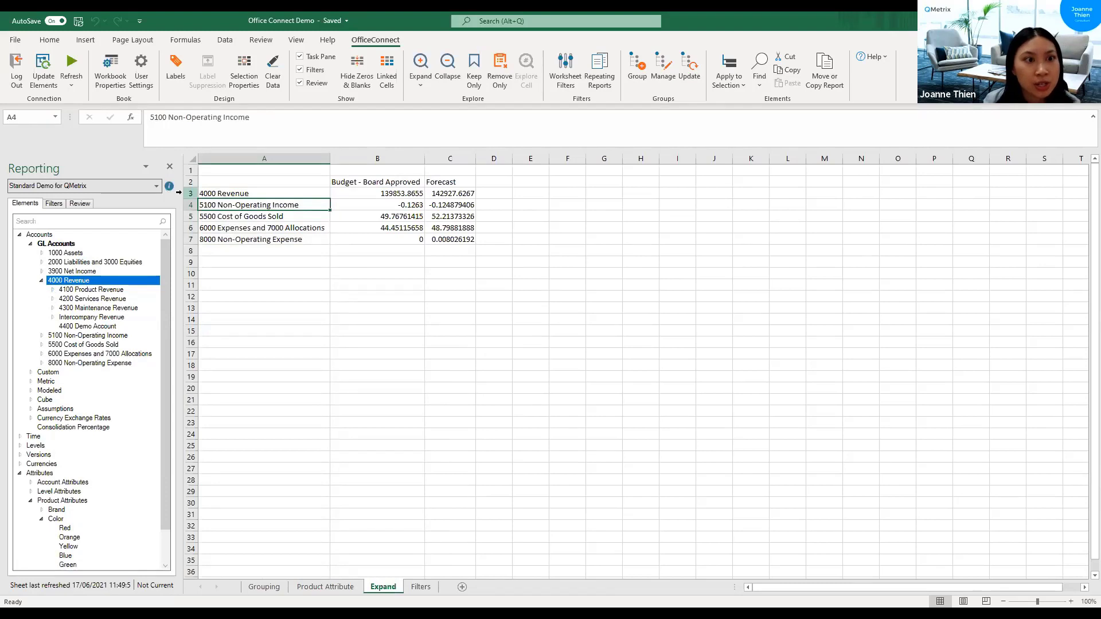
Expand the 4000 Revenue row into its child accounts, including the sub-accounts of 4100 Product Revenue
left_click(190, 194)
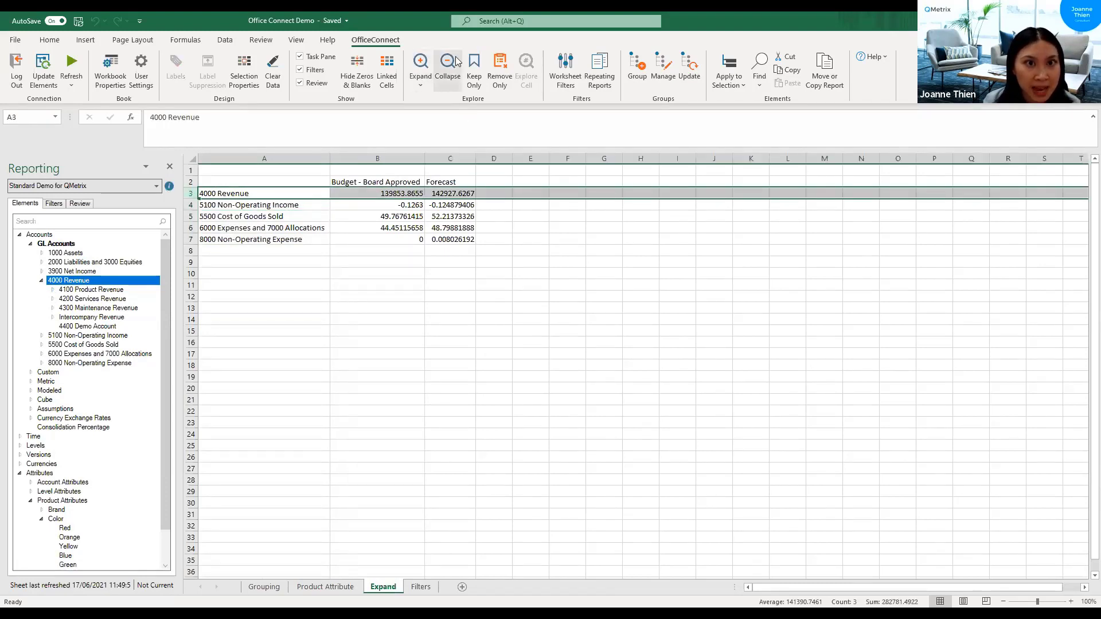
left_click(421, 63)
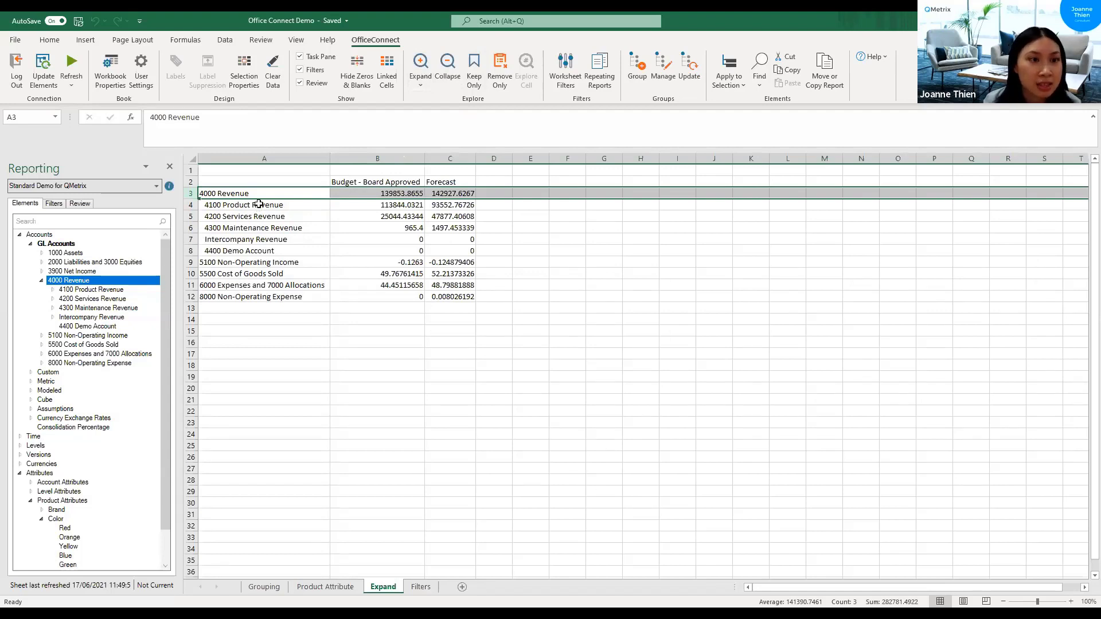
left_click(187, 208)
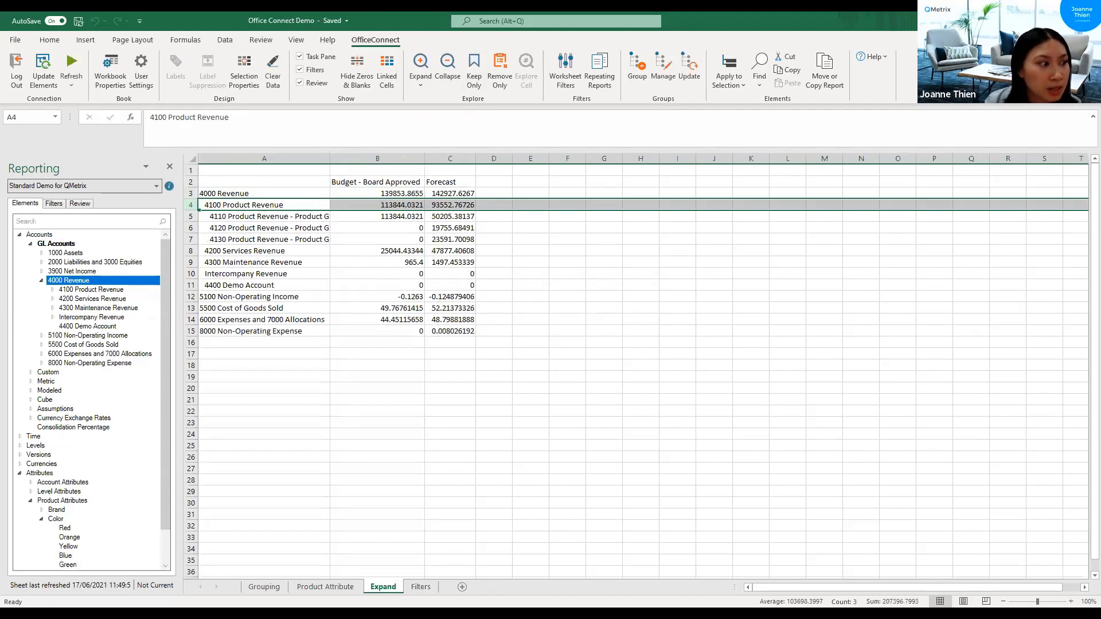
Review the workbook's Explore settings for expanding, collapsing and refreshing rows or columns, and leave them without applying changes
left_click(107, 80)
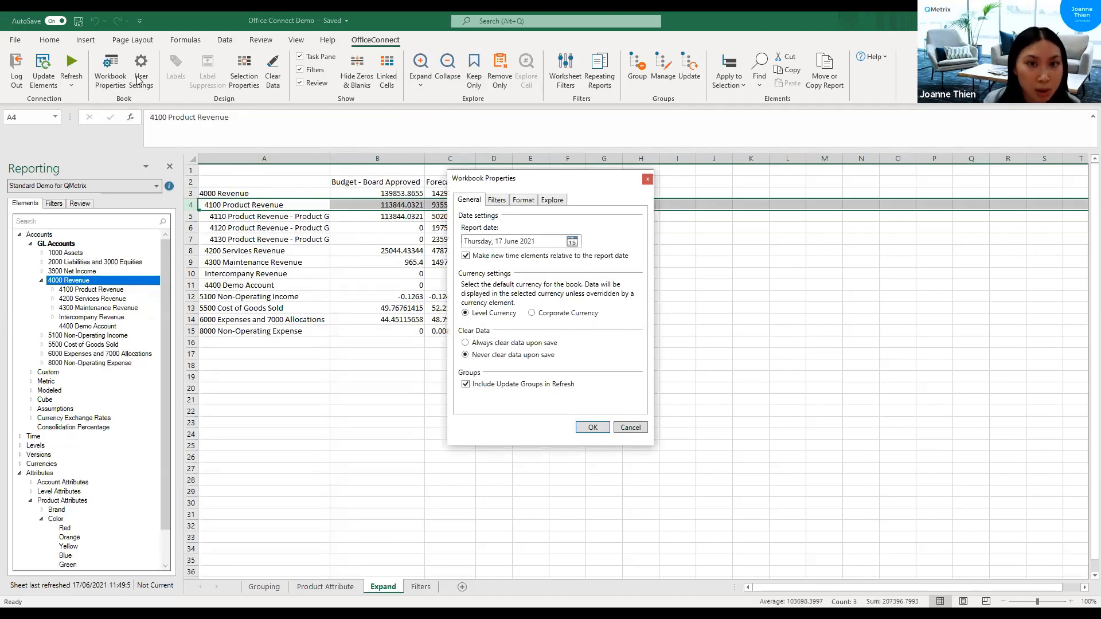
left_click(552, 200)
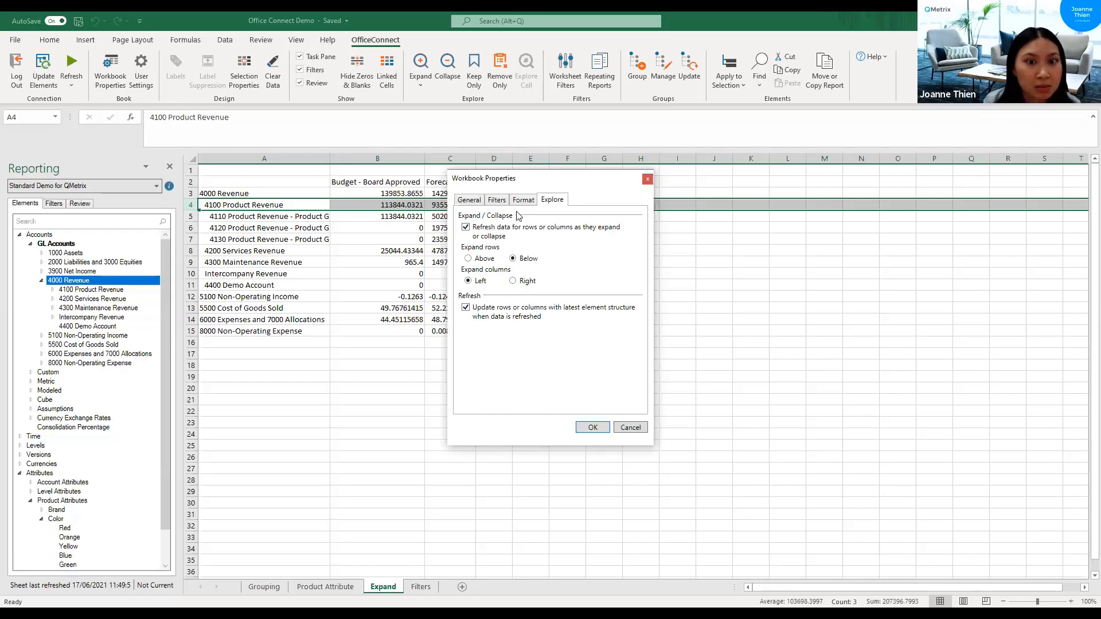
left_click(628, 428)
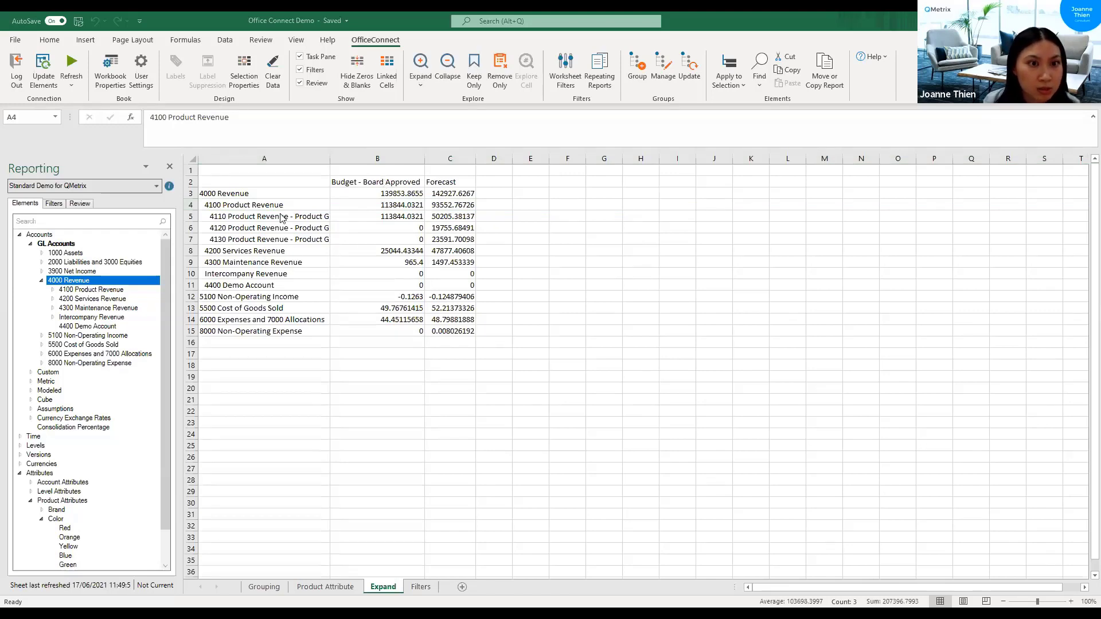
left_click(395, 193)
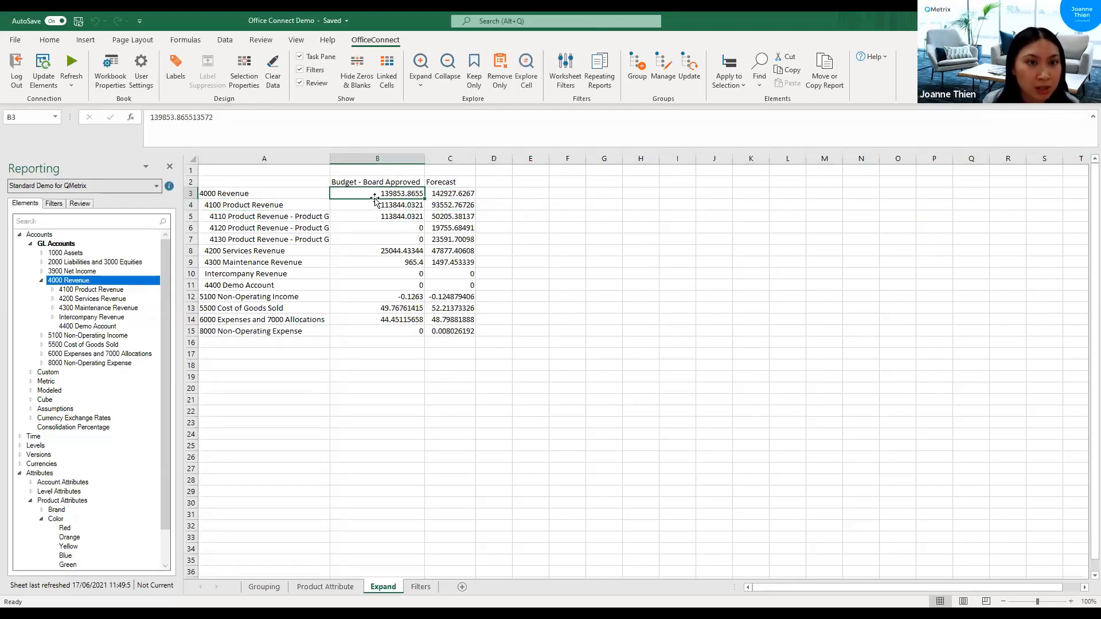
left_click(278, 194)
key("Right")
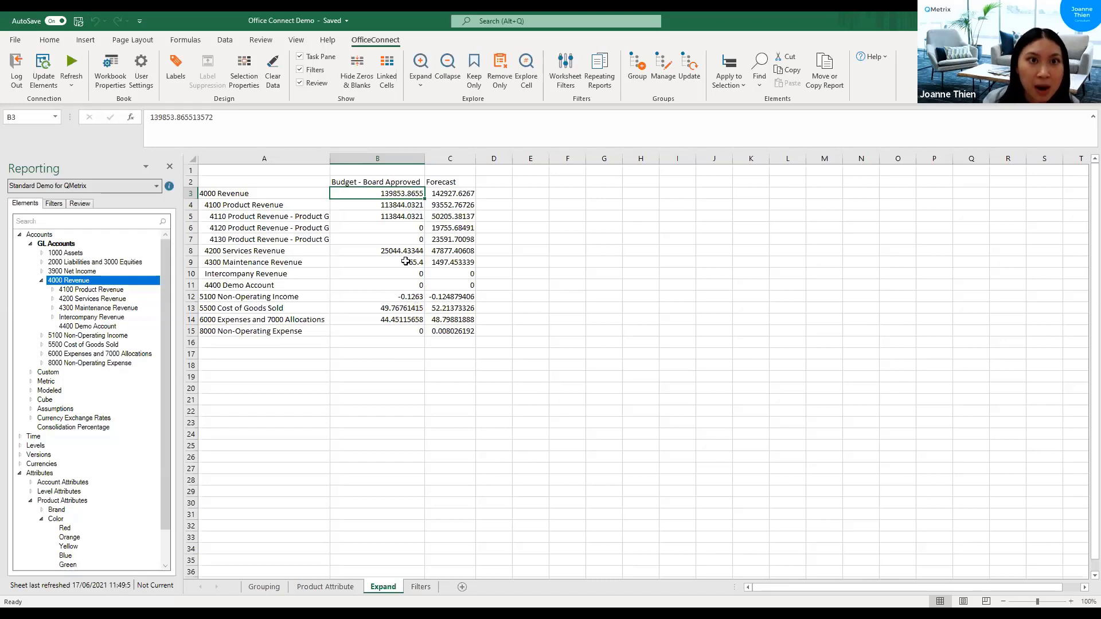
left_click(225, 40)
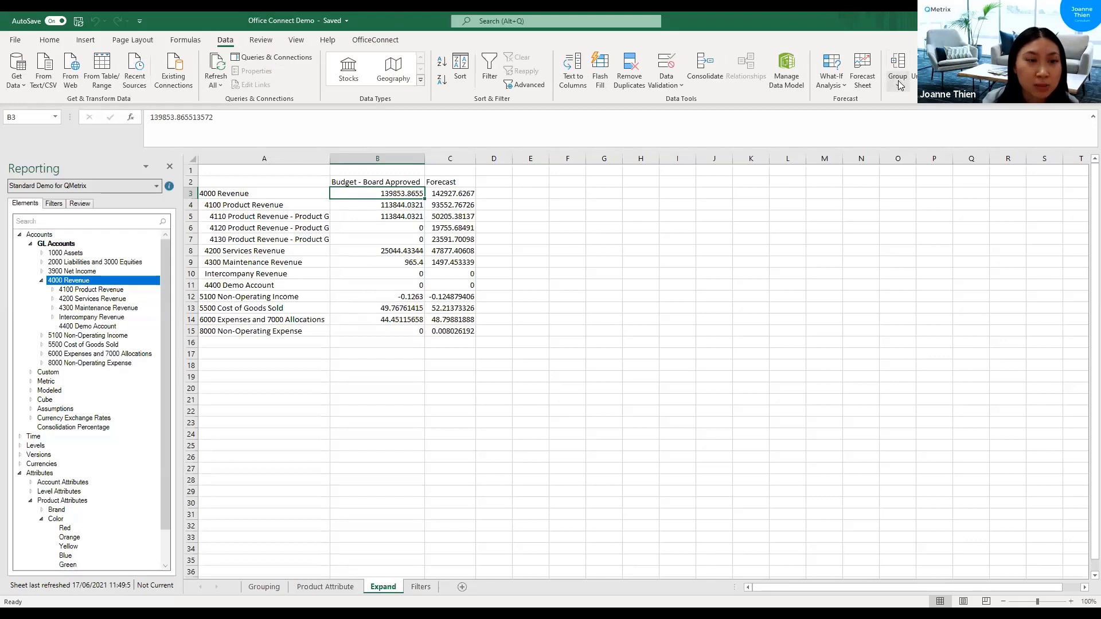
left_click(372, 40)
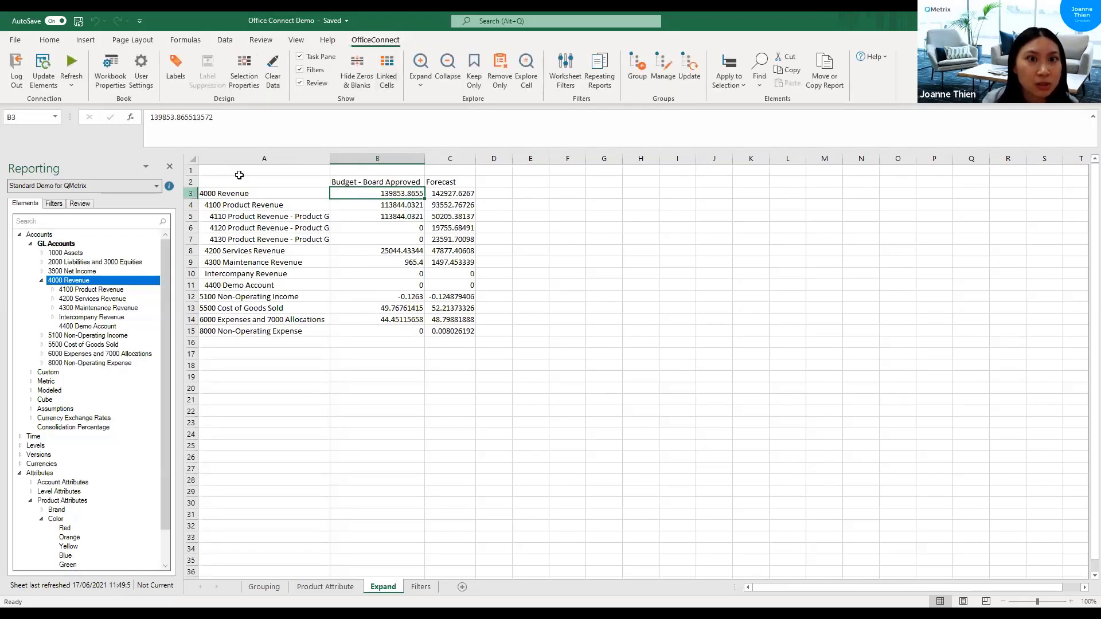
Collapse the 4000 Revenue row so its child accounts are removed from the report
left_click(192, 193)
left_click(446, 63)
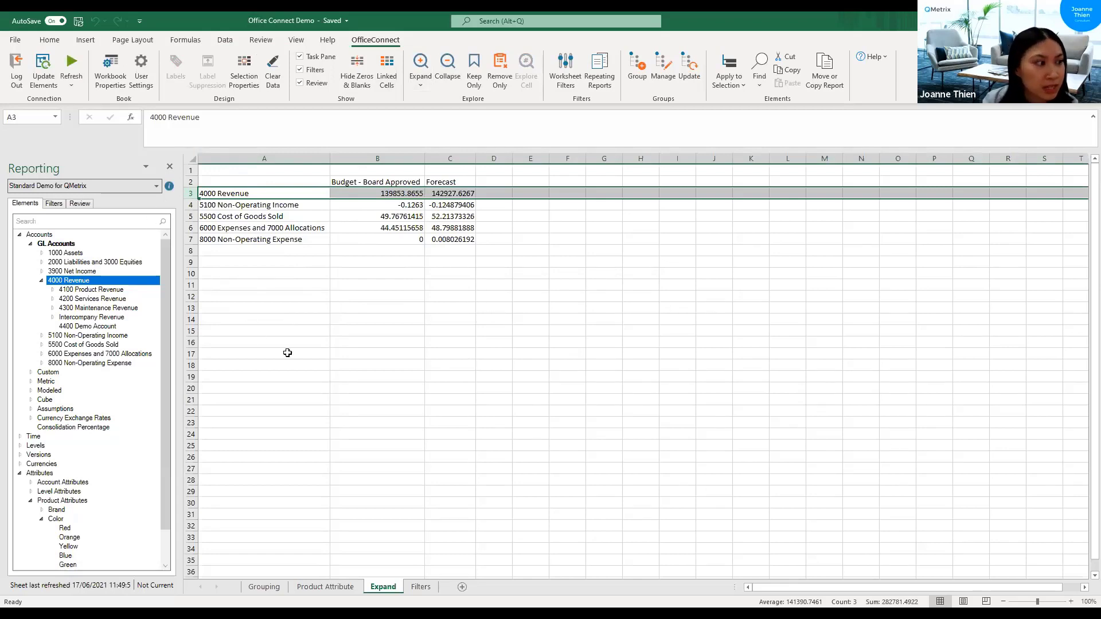
left_click(327, 286)
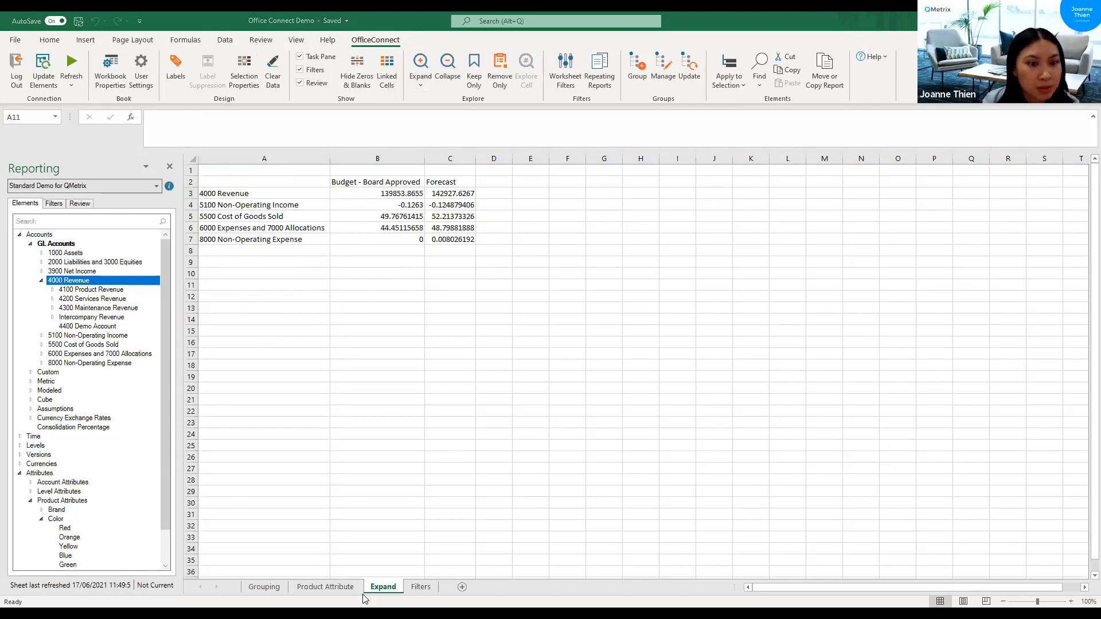
Switch to the Filters sheet and review the available worksheet filter elements, leaving without selecting any
left_click(420, 590)
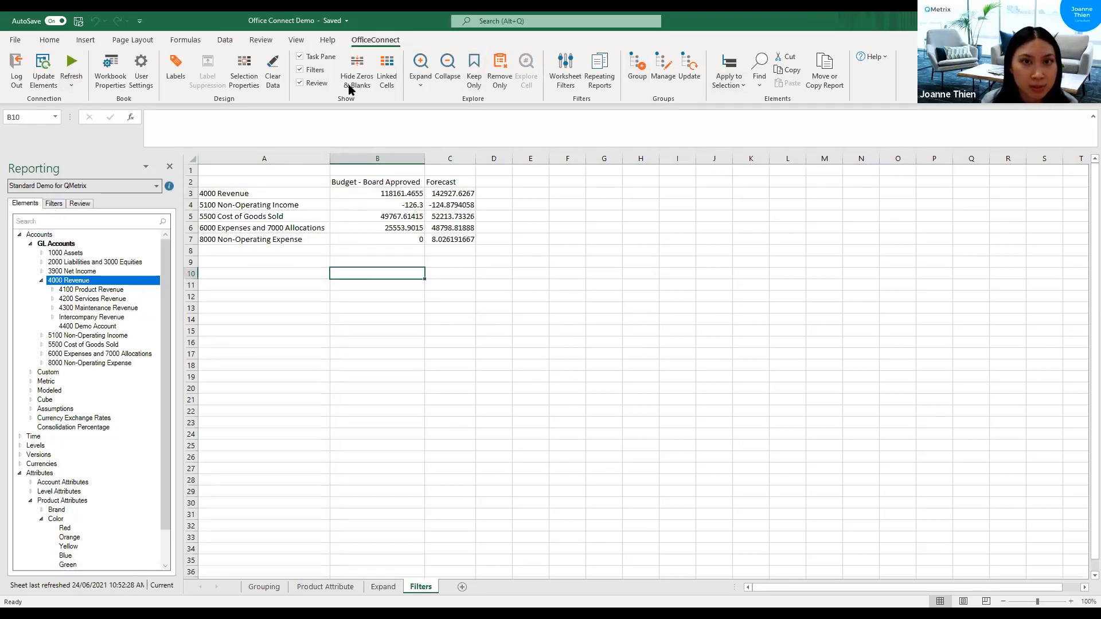
left_click(566, 69)
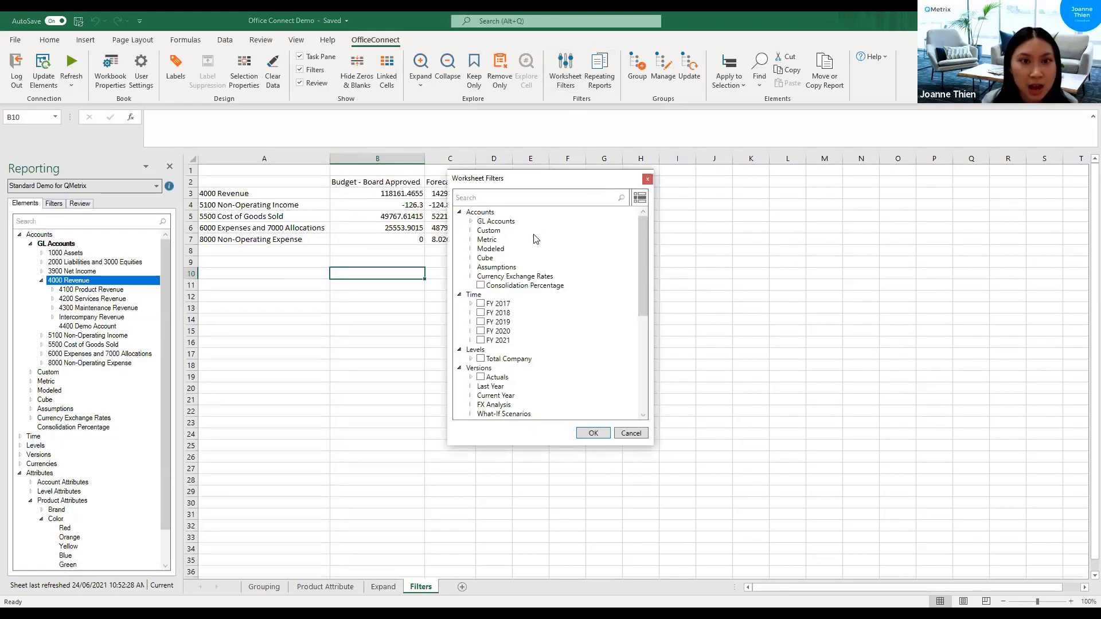
left_click_drag(644, 242, 644, 336)
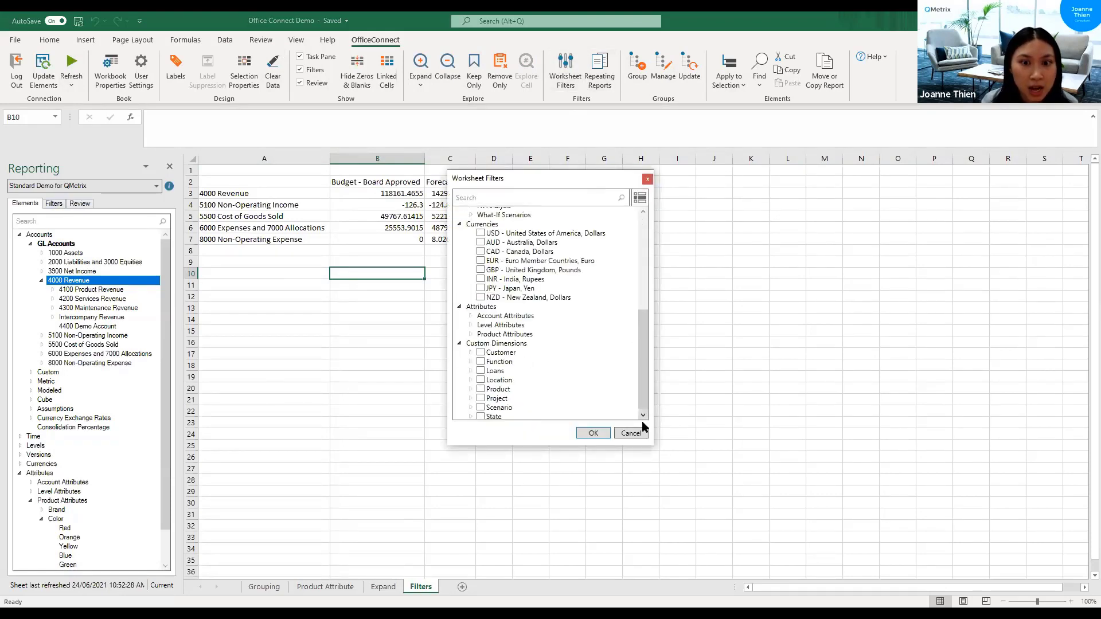
left_click(631, 434)
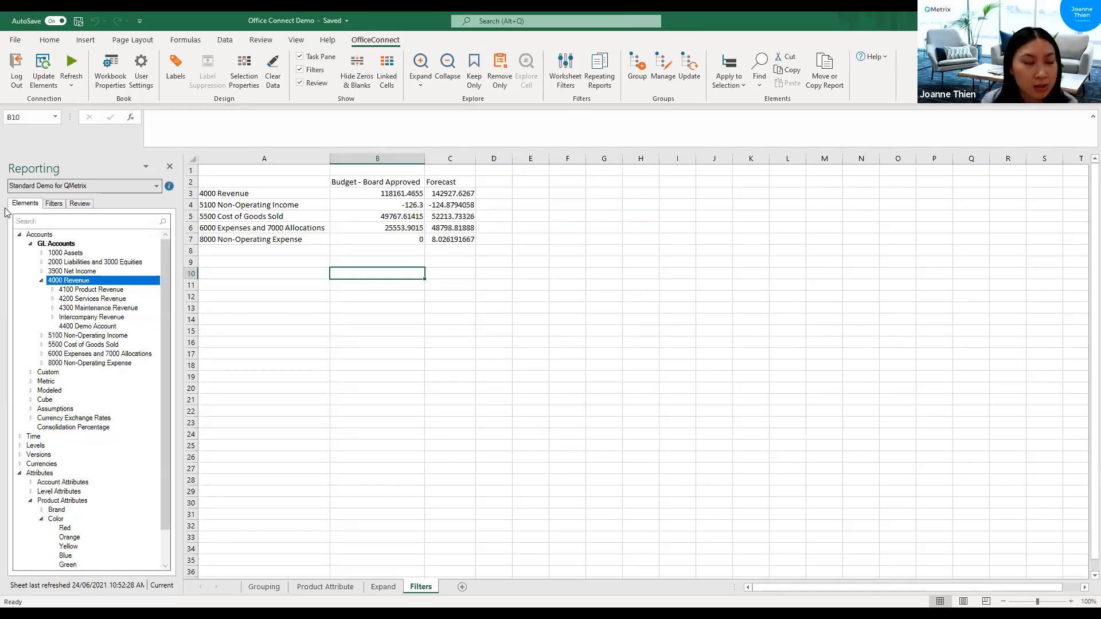
Add the Total Company level as an available filter for the Filters sheet
left_click(53, 206)
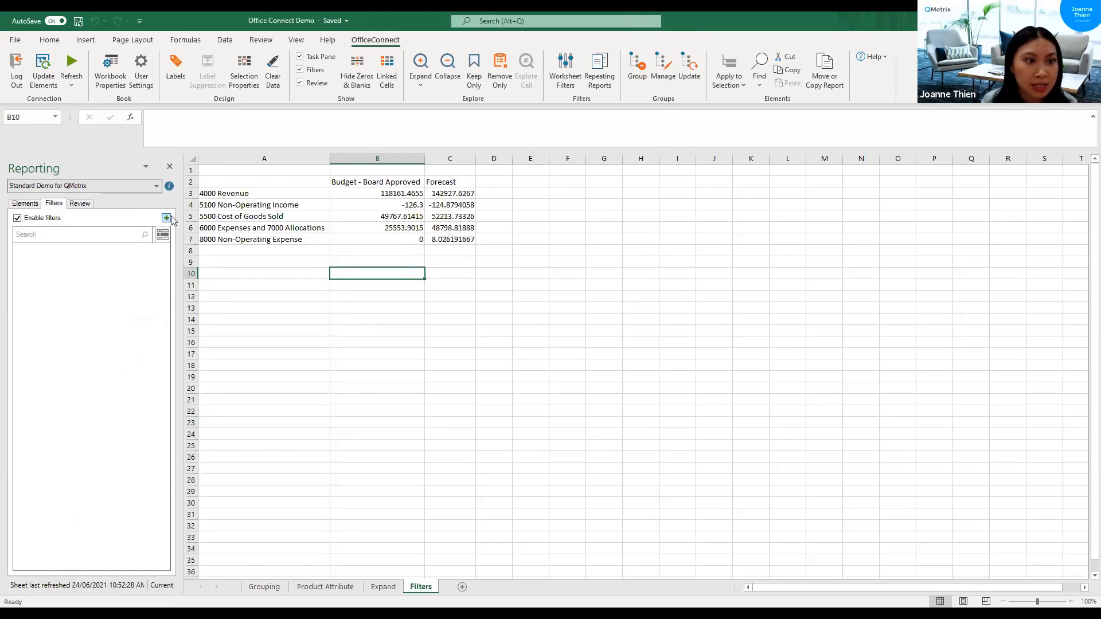
left_click(166, 217)
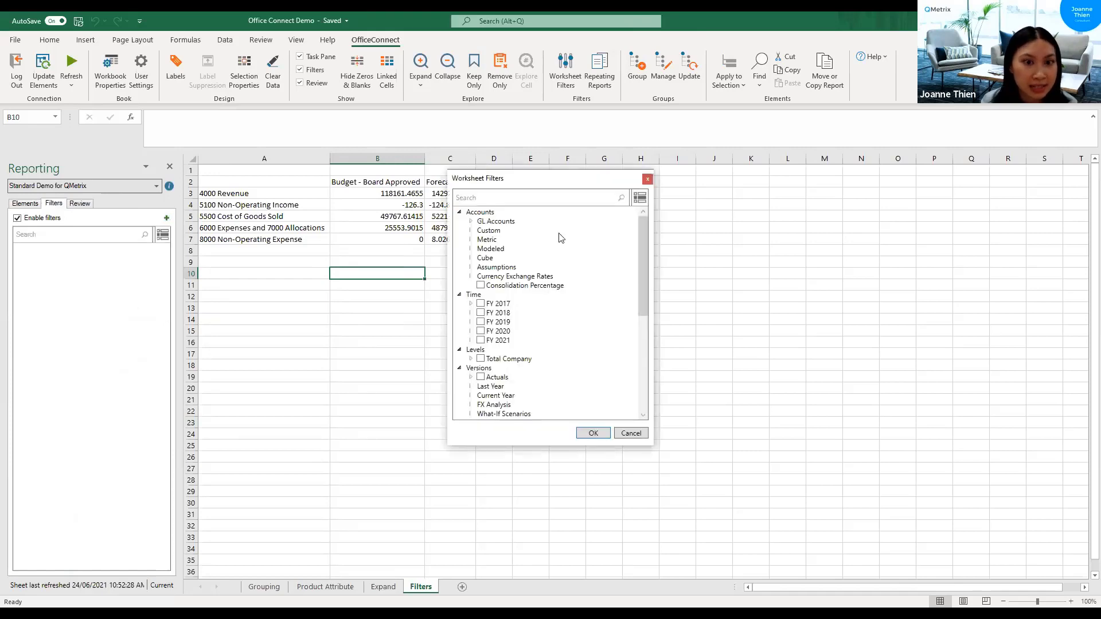
left_click(480, 360)
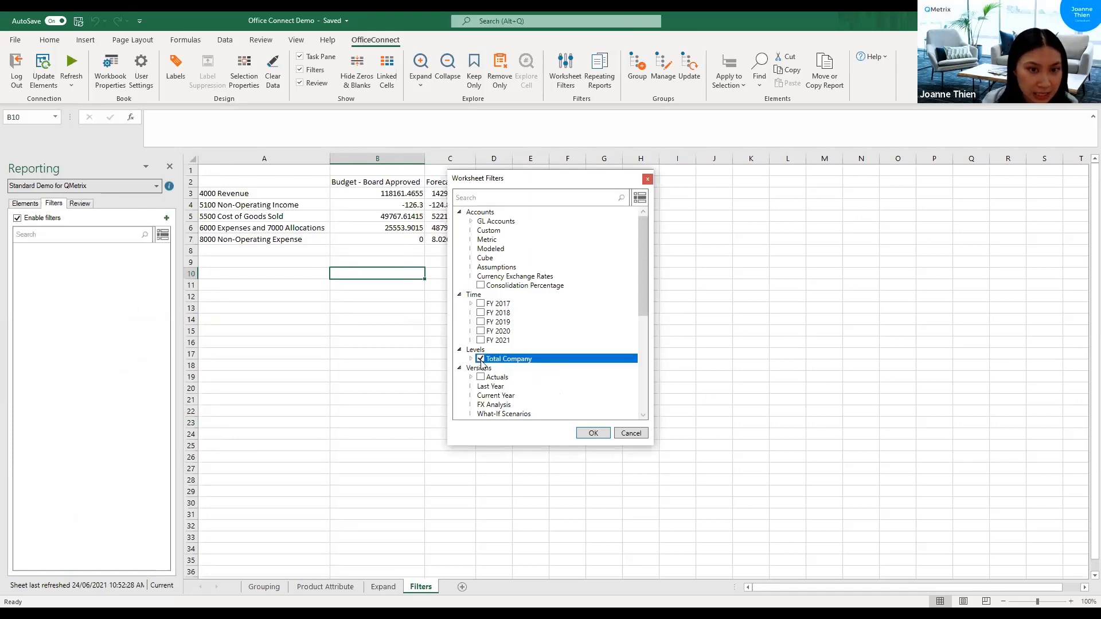
left_click(590, 433)
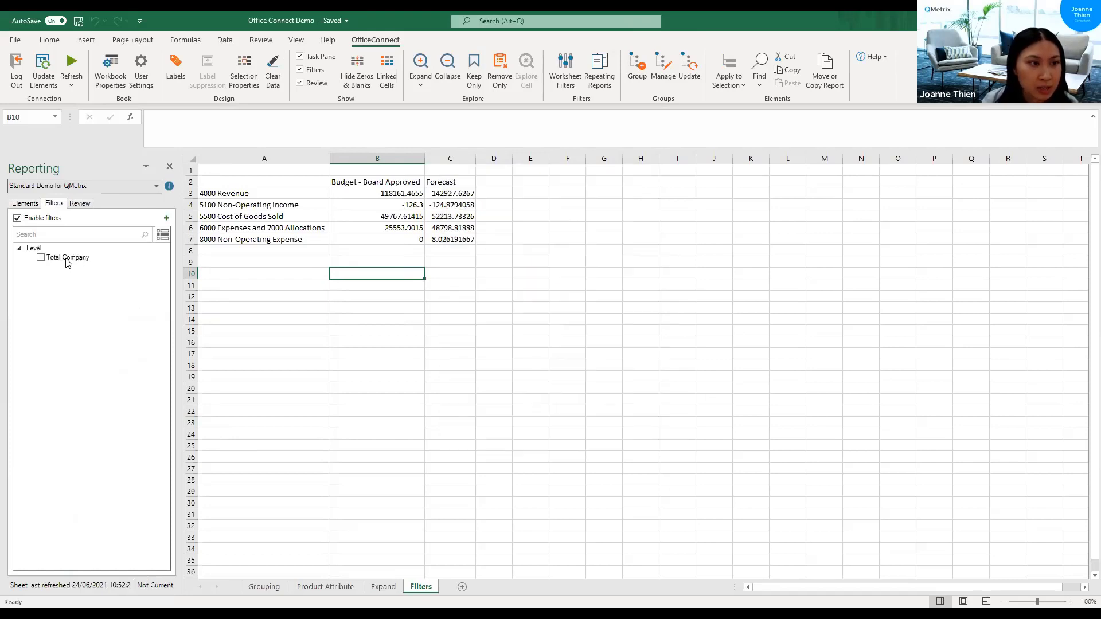
Reopen the worksheet filter selection and include the immediate children of the Total Company level
left_click(49, 259)
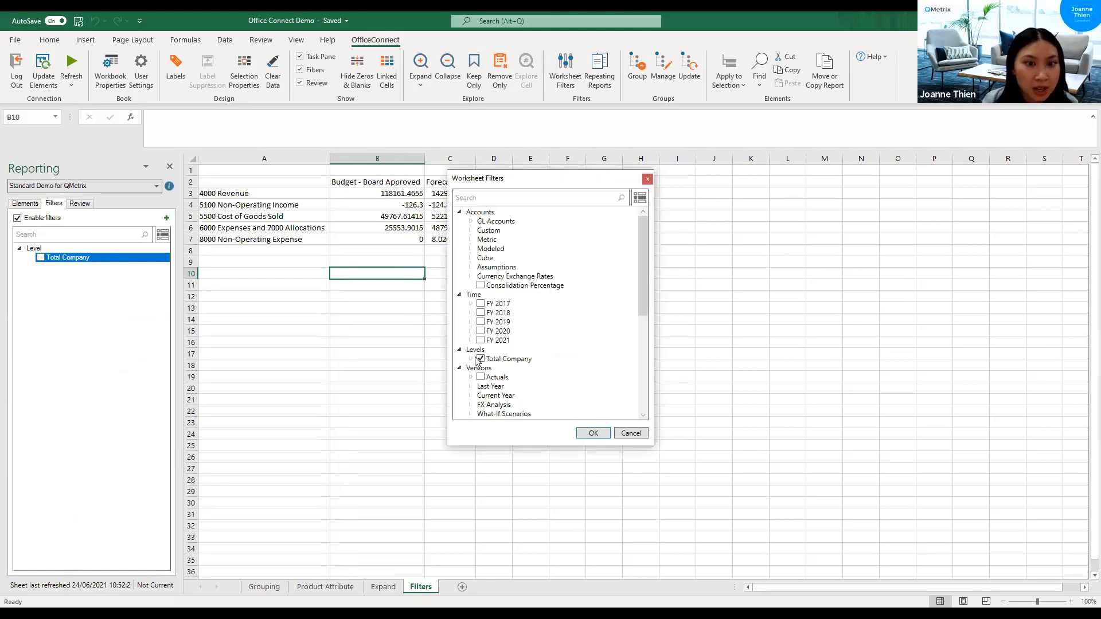
left_click(470, 360)
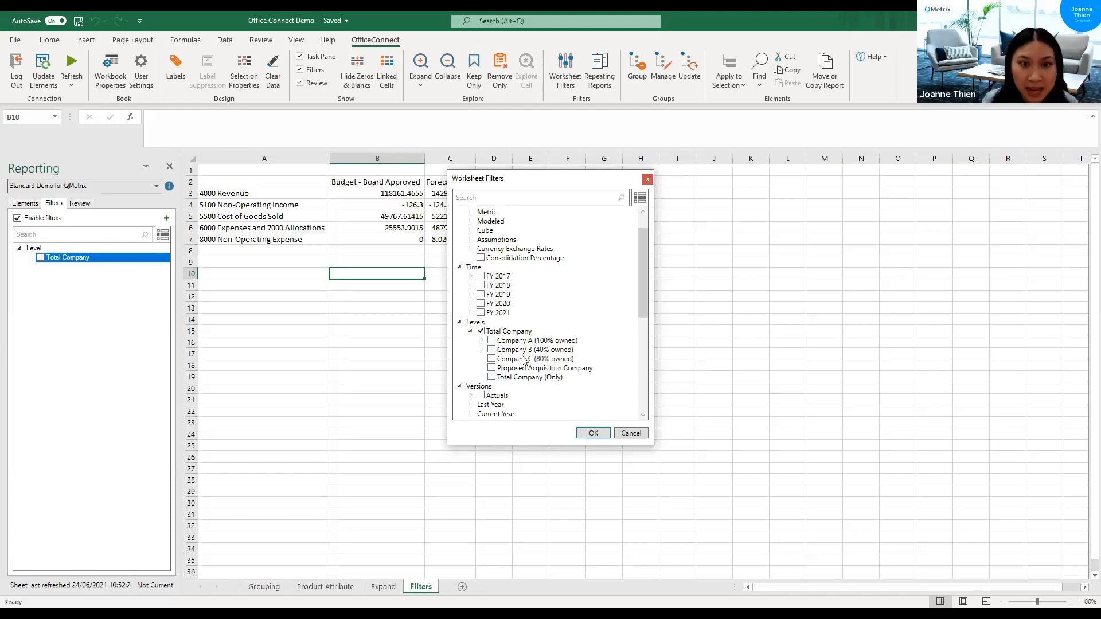
right_click(503, 334)
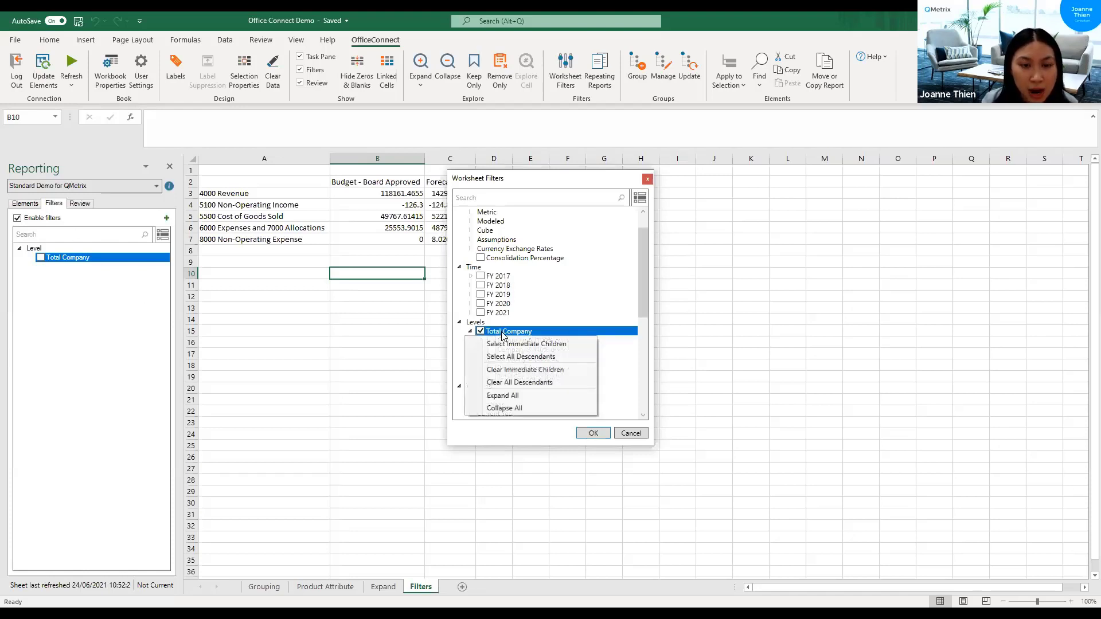
left_click(541, 344)
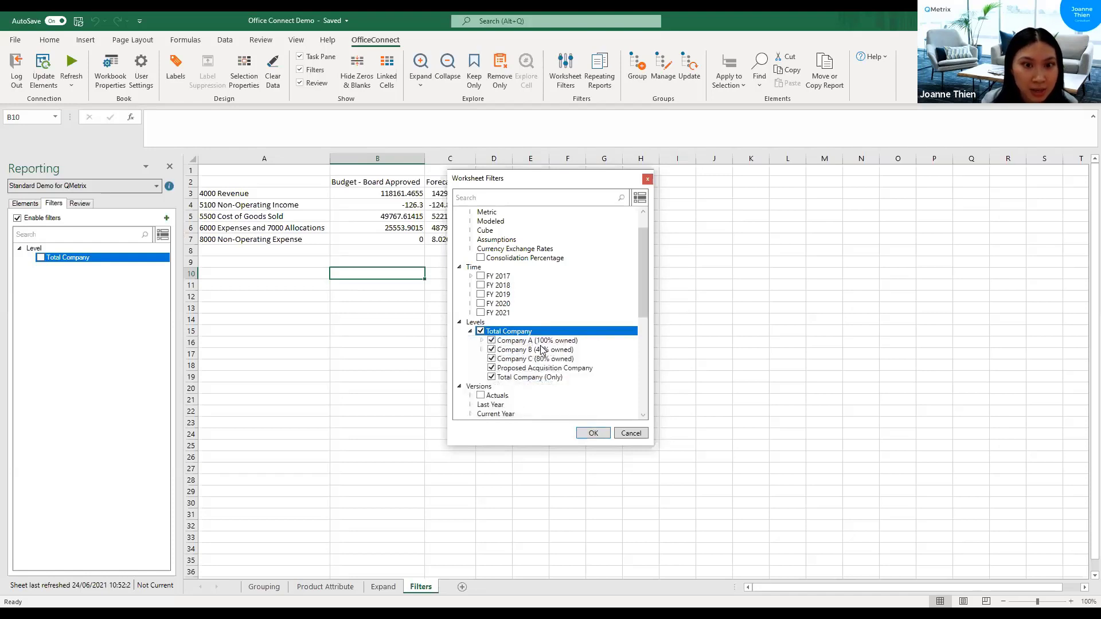
Include all descendants of Total Company, including those under Company A (100% owned), and apply the worksheet filter selection
left_click(482, 340)
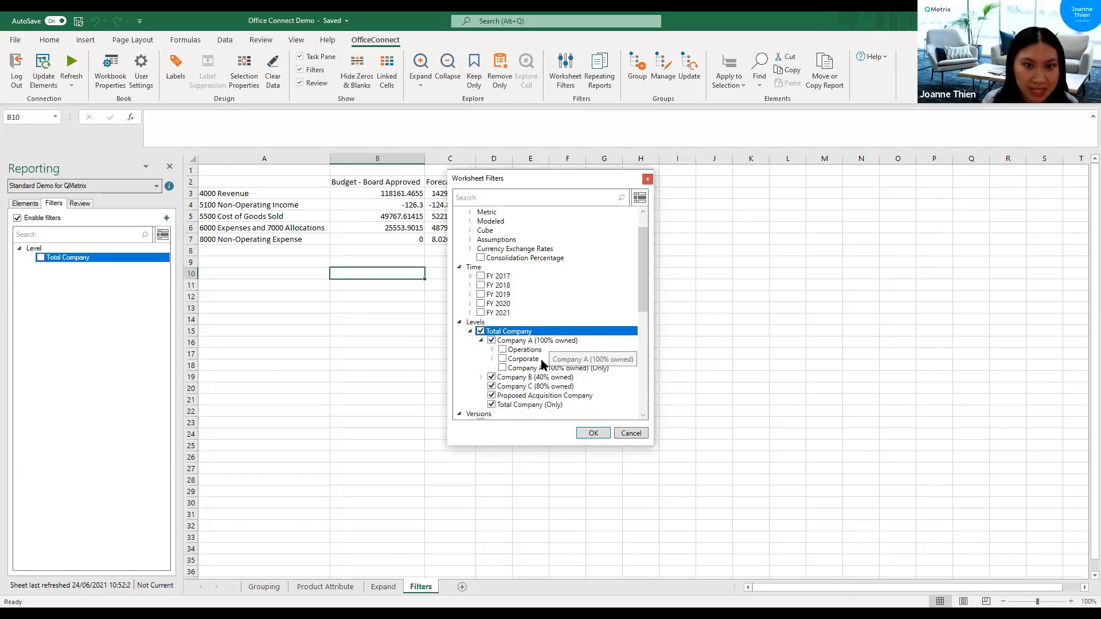
right_click(533, 332)
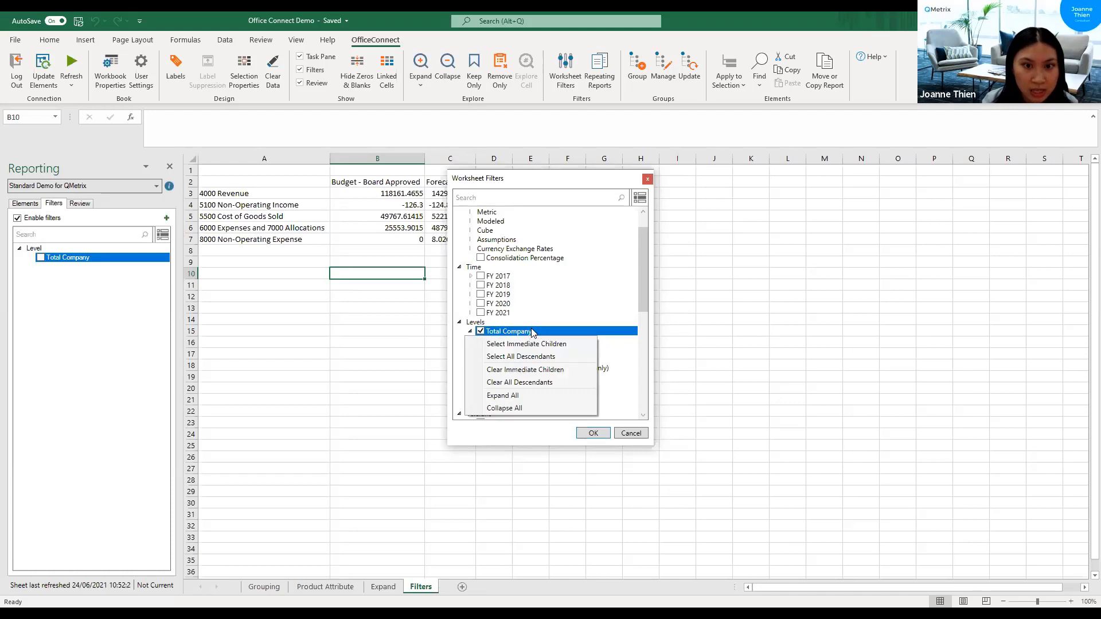
left_click(550, 358)
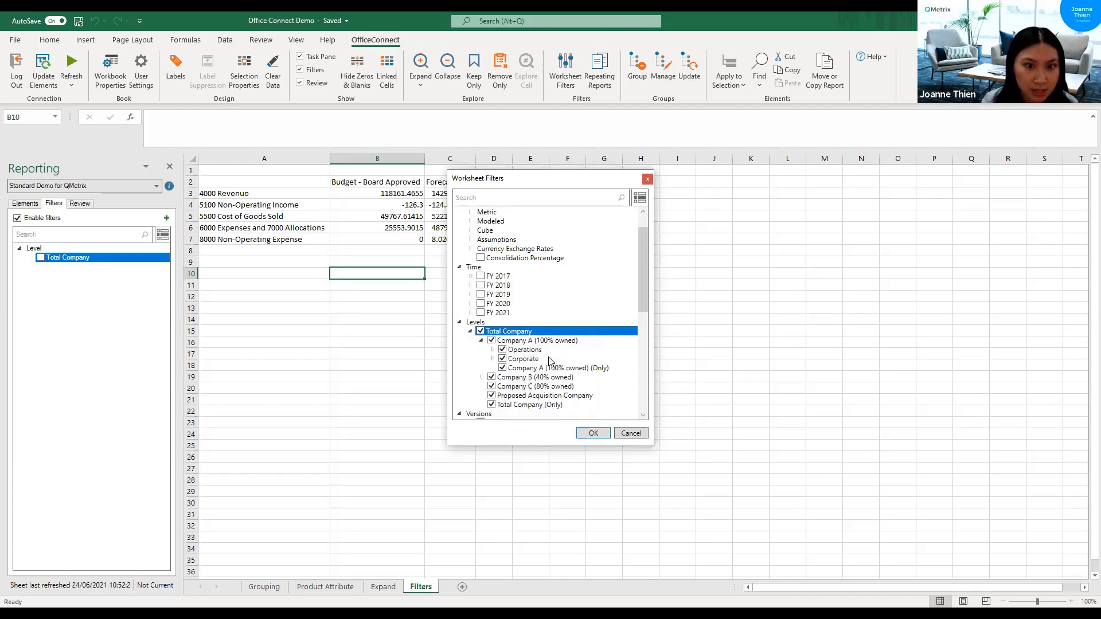
left_click(493, 350)
left_click(493, 350)
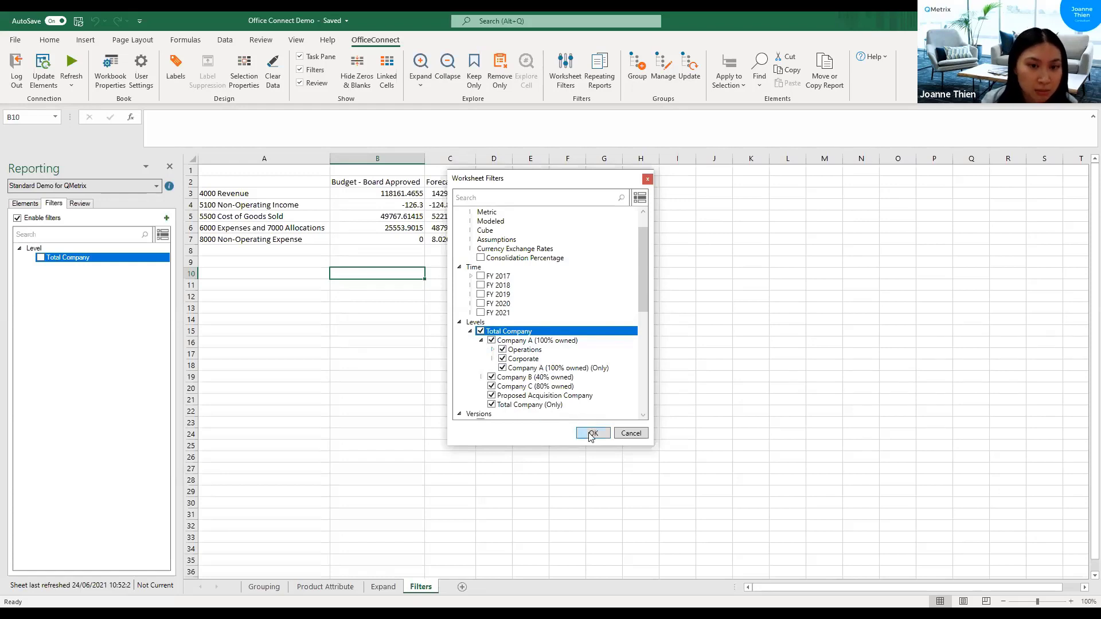
key("Return")
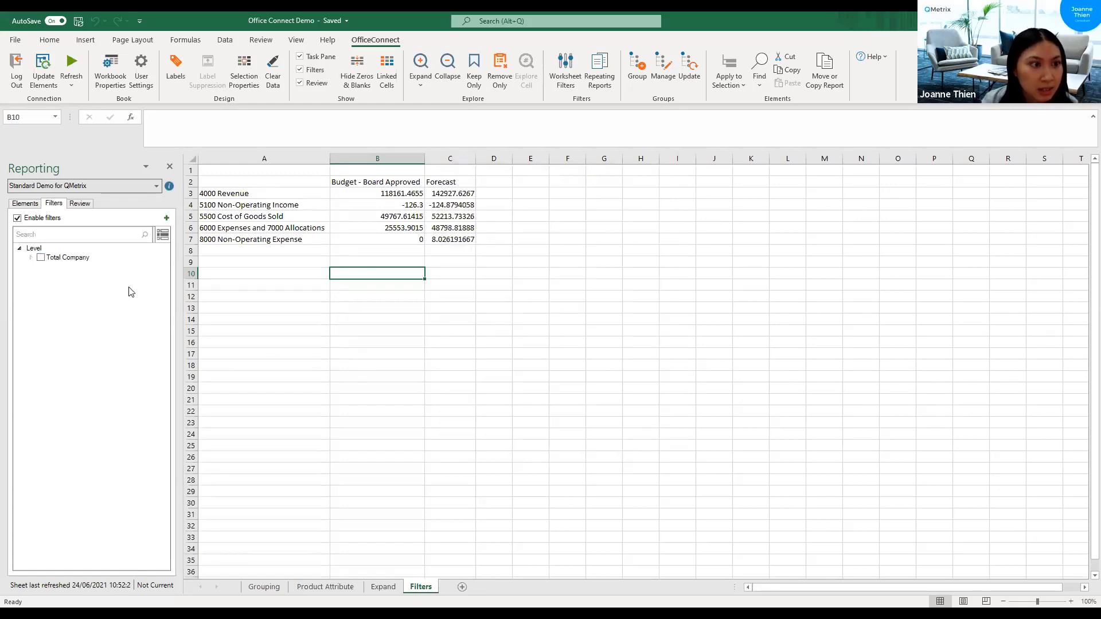
Look through the Company A and Company B branches of the level filters, enable the Total Company filter, and refresh the report
left_click(31, 257)
left_click(41, 267)
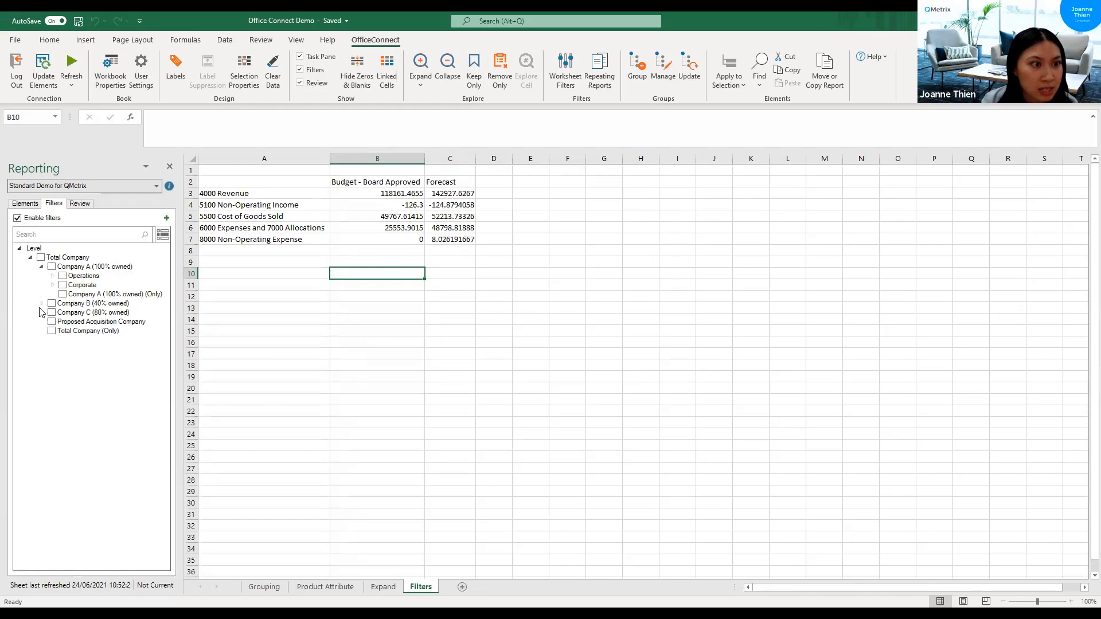
left_click(41, 303)
left_click(52, 285)
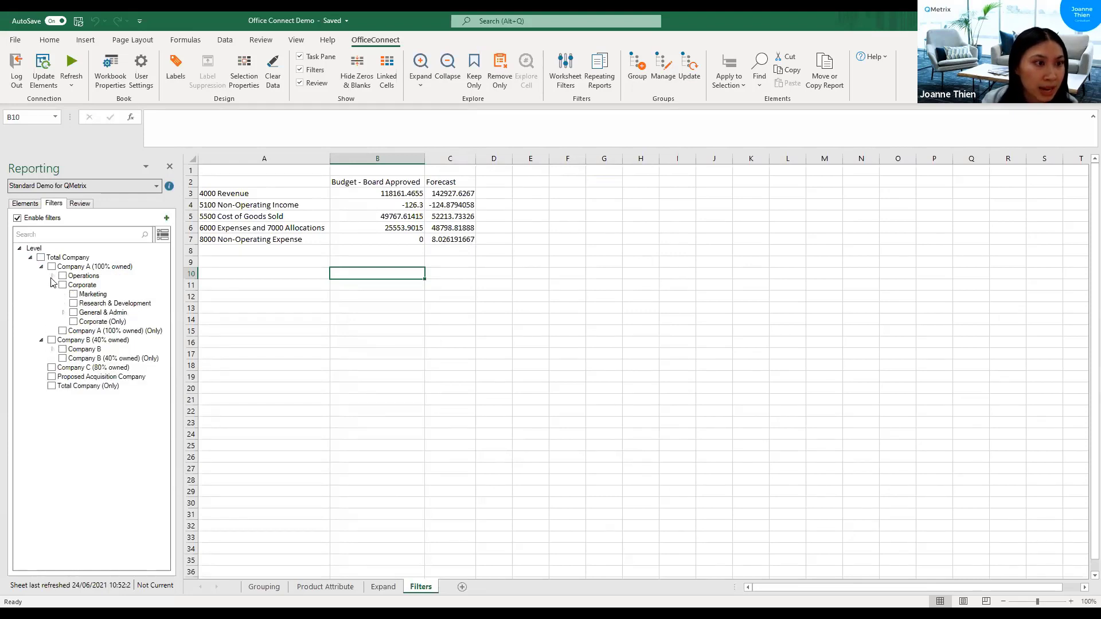
left_click(53, 276)
left_click(52, 275)
left_click(40, 258)
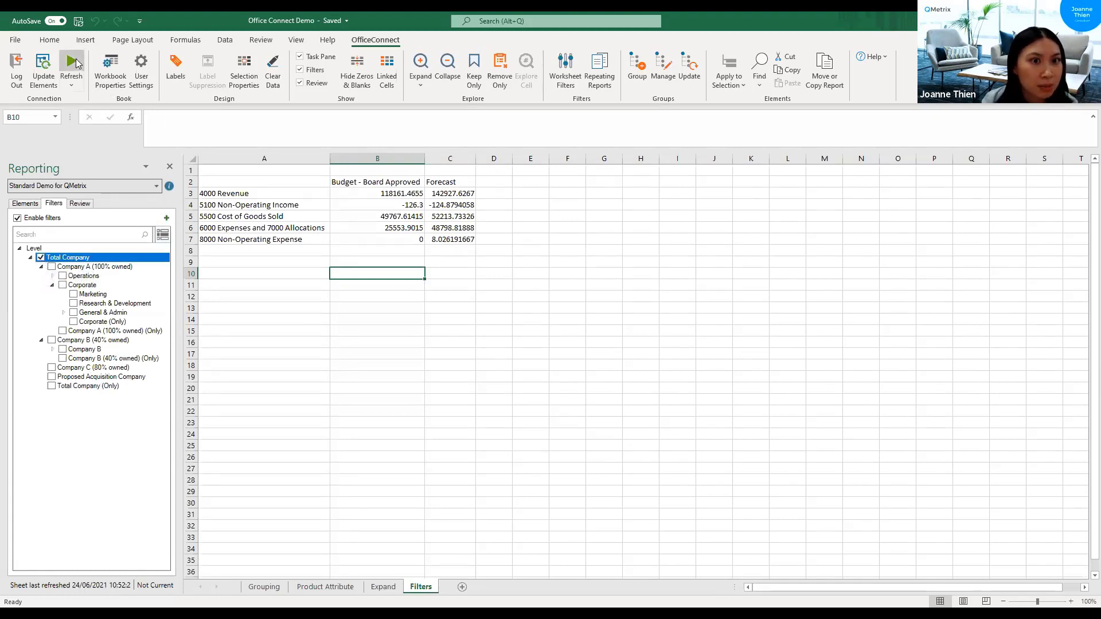
left_click(72, 64)
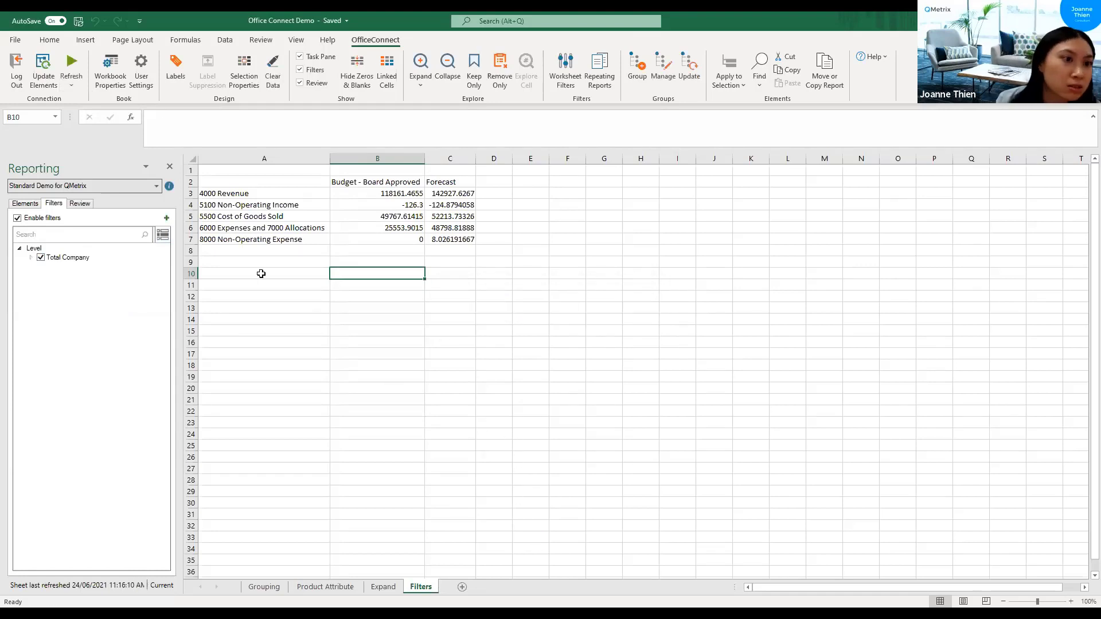
Review the elements behind the Budget - Board Approved column and its 4000 Revenue value
left_click(82, 206)
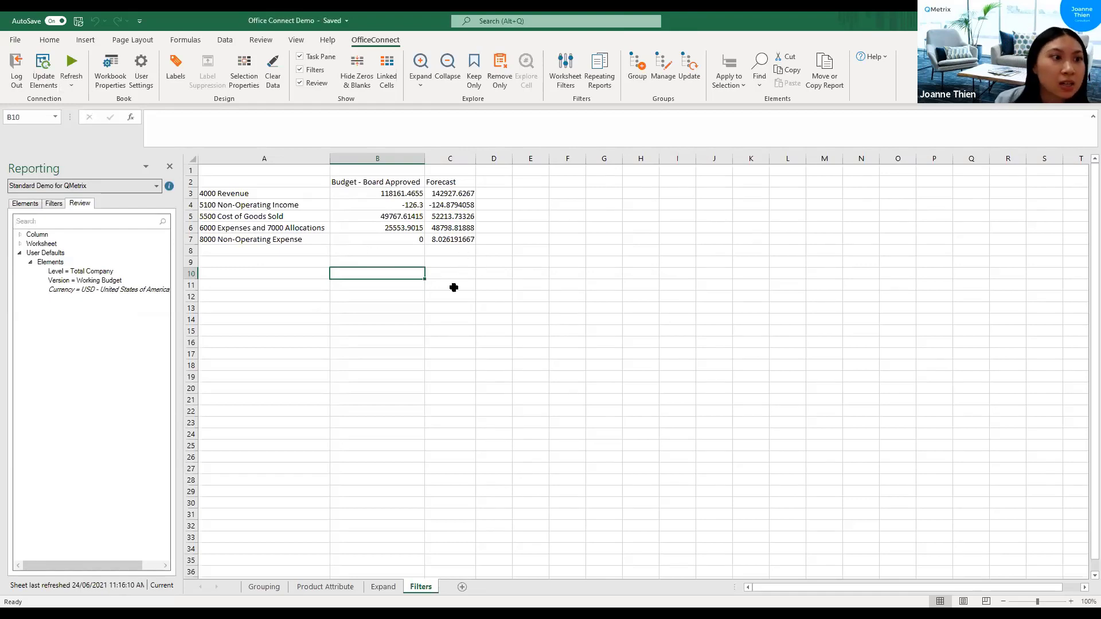
left_click(374, 198)
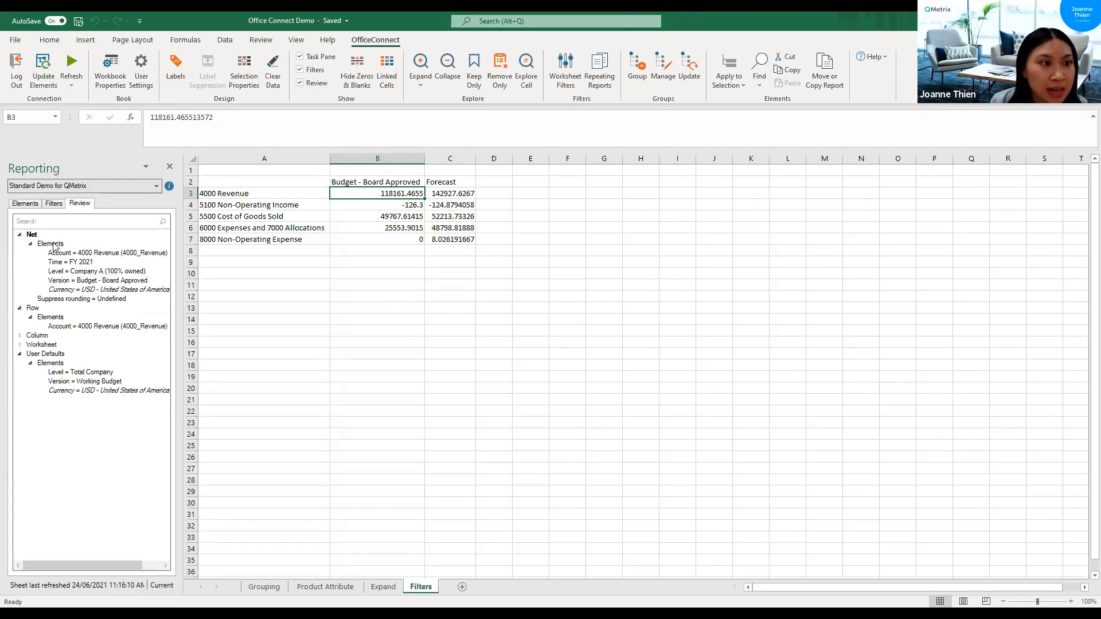
left_click(379, 154)
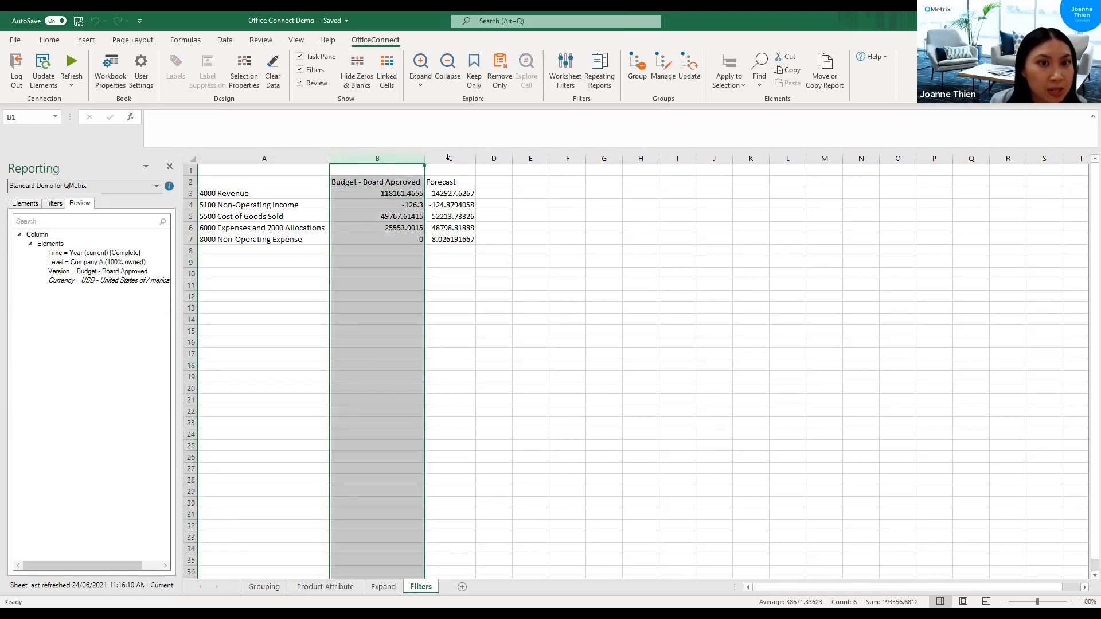
Review the elements of the Forecast column and its 4000 Revenue value, comparing the level with the Budget - Board Approved value
left_click(456, 193)
left_click(450, 158)
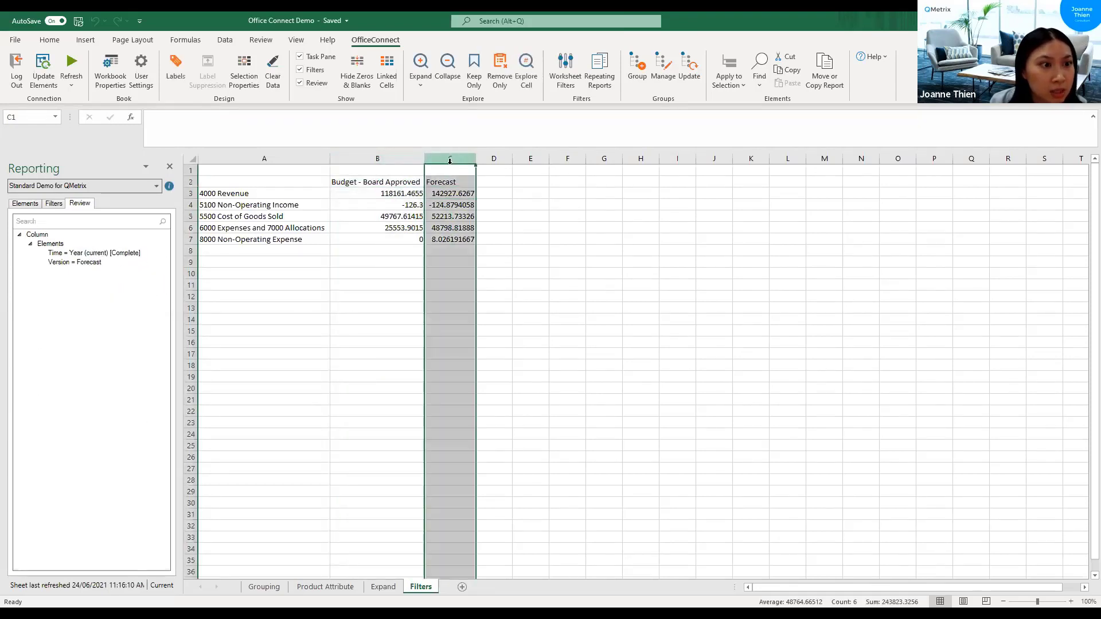
left_click(445, 197)
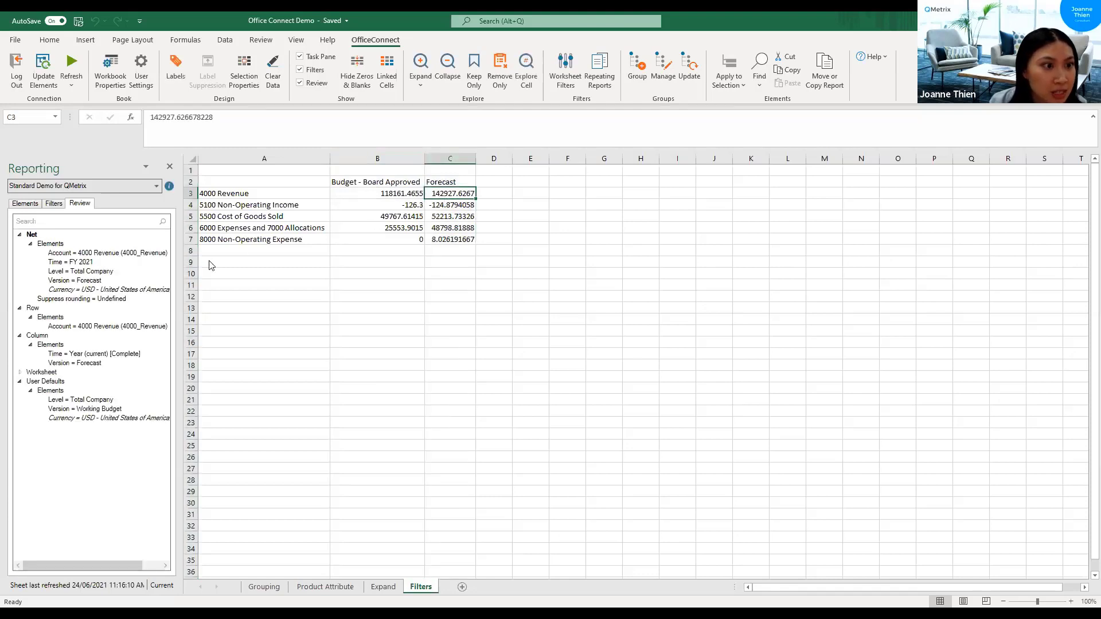
left_click(64, 273)
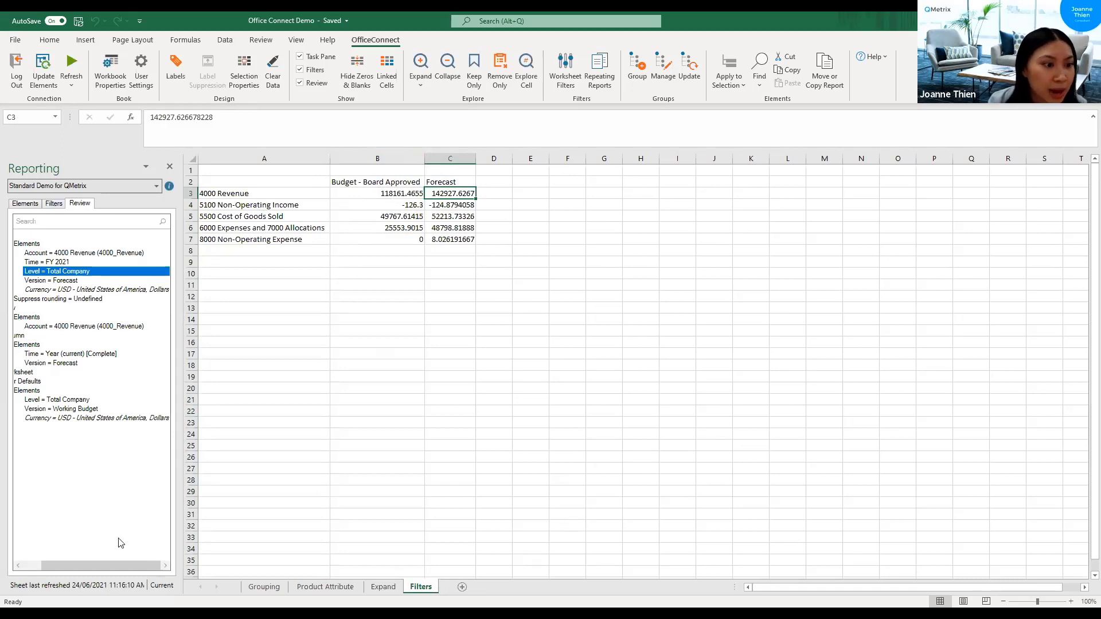
left_click_drag(95, 567, 60, 565)
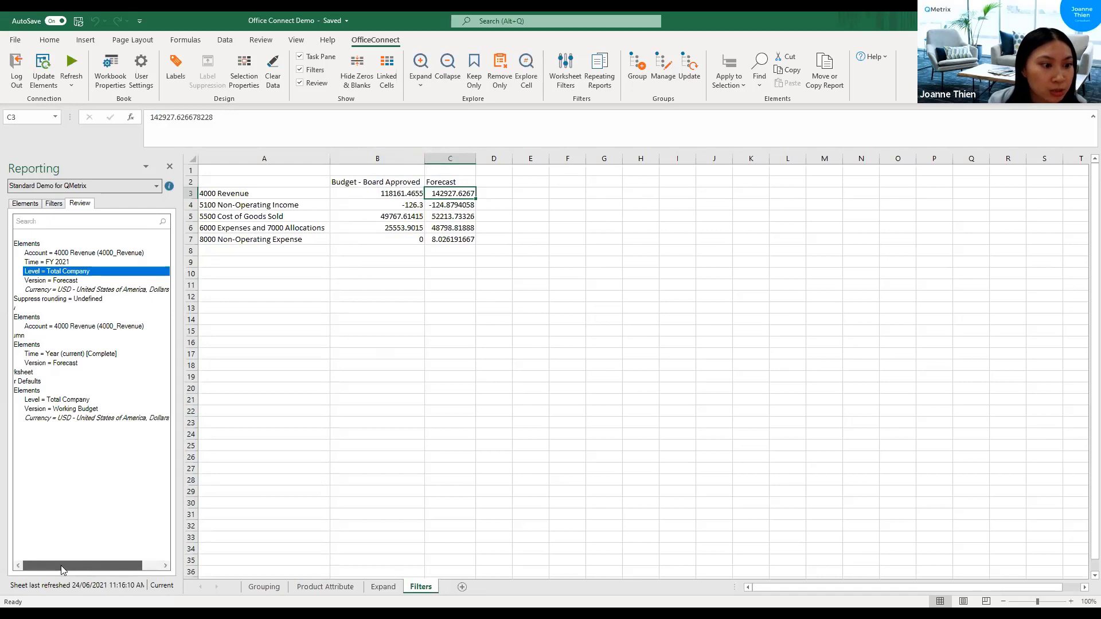
left_click(379, 194)
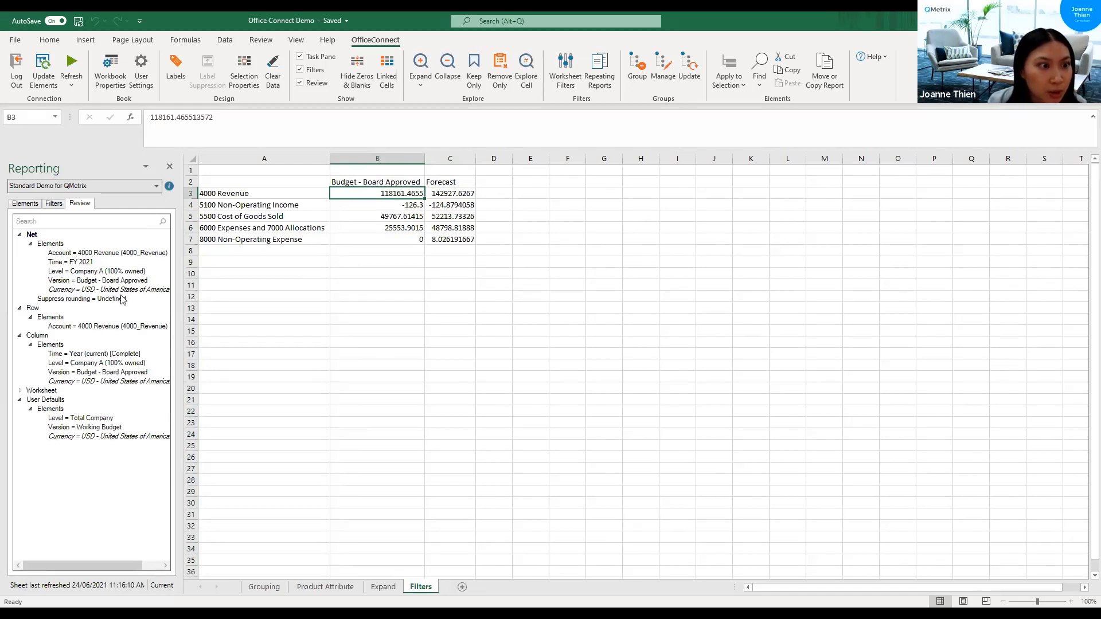
Review the elements of the Budget - Board Approved column, the 4000 Revenue row, and the cell where they intersect
left_click(369, 159)
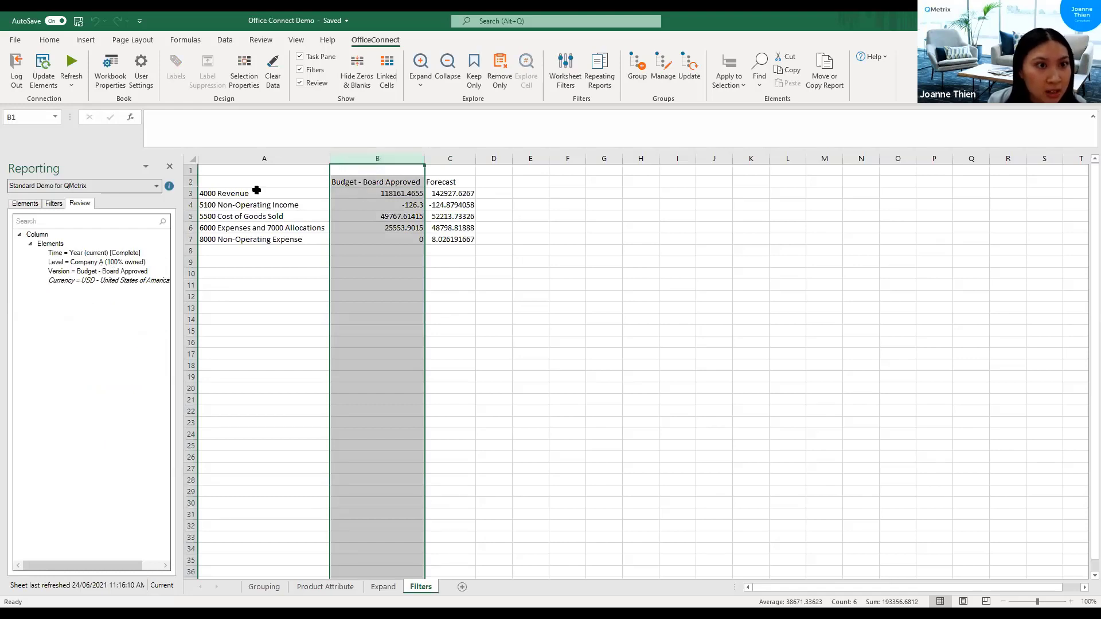
left_click(192, 194)
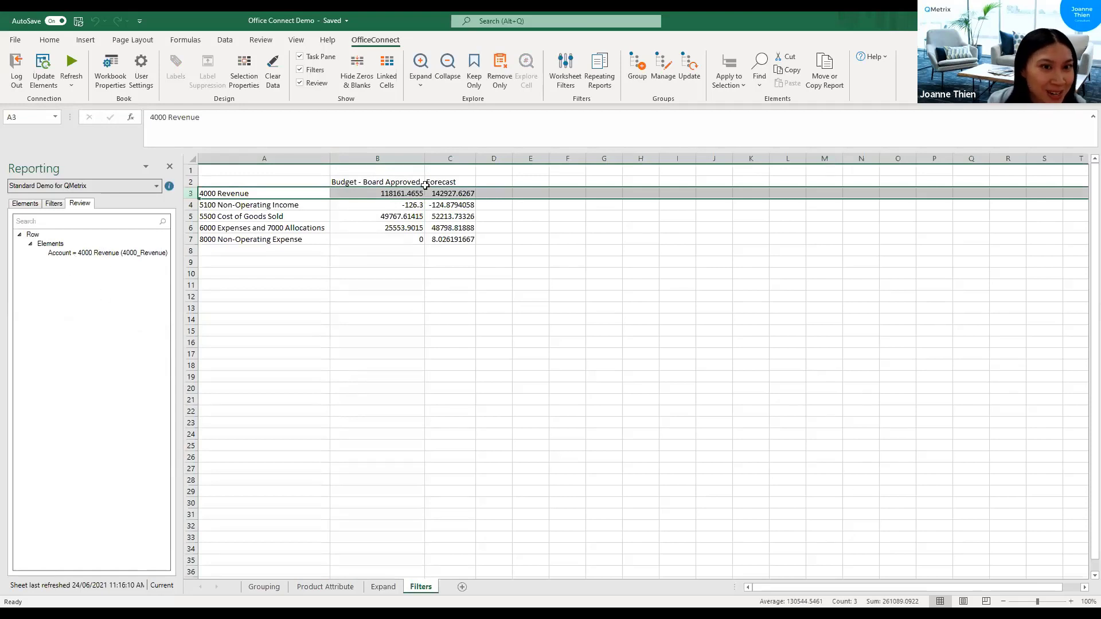
left_click(409, 196)
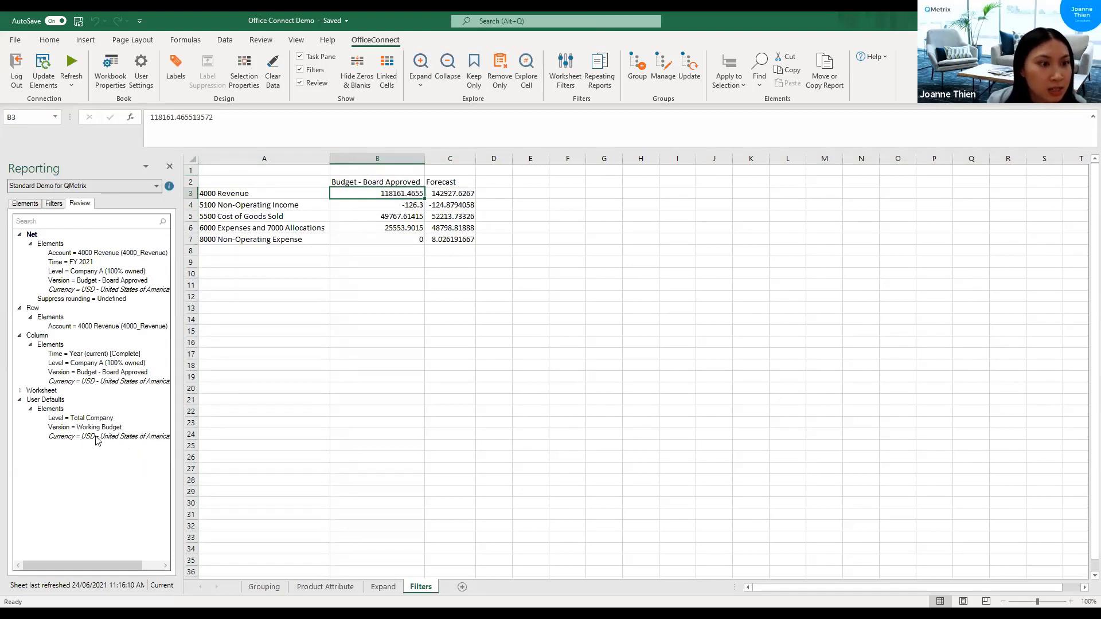
Look over the general workbook properties and the user settings, including the default rounding, without changing anything
left_click(109, 71)
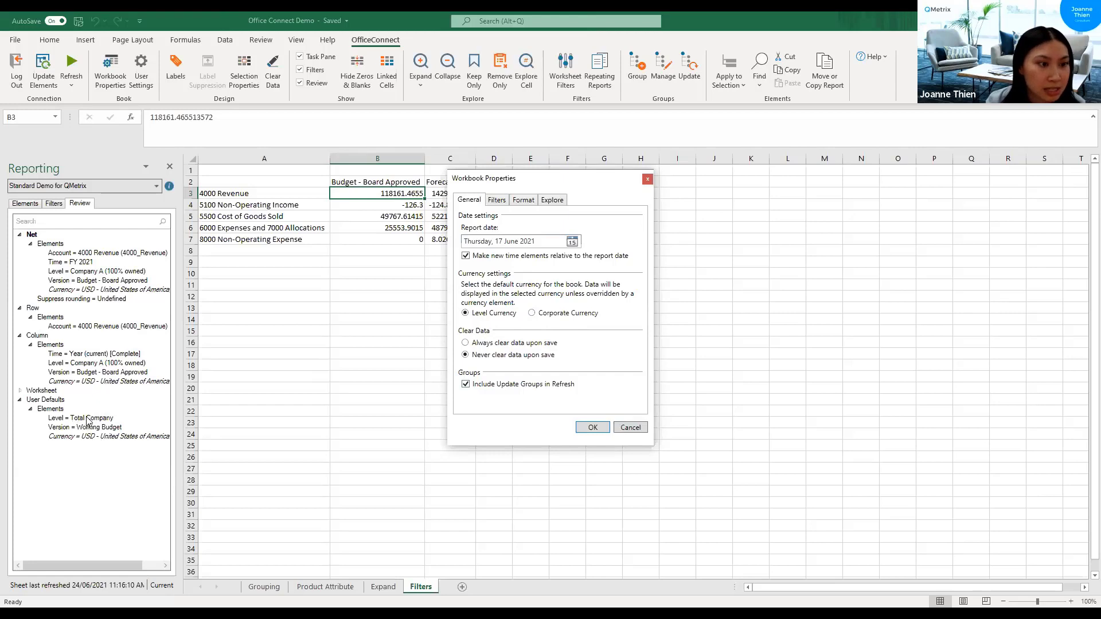
left_click(630, 428)
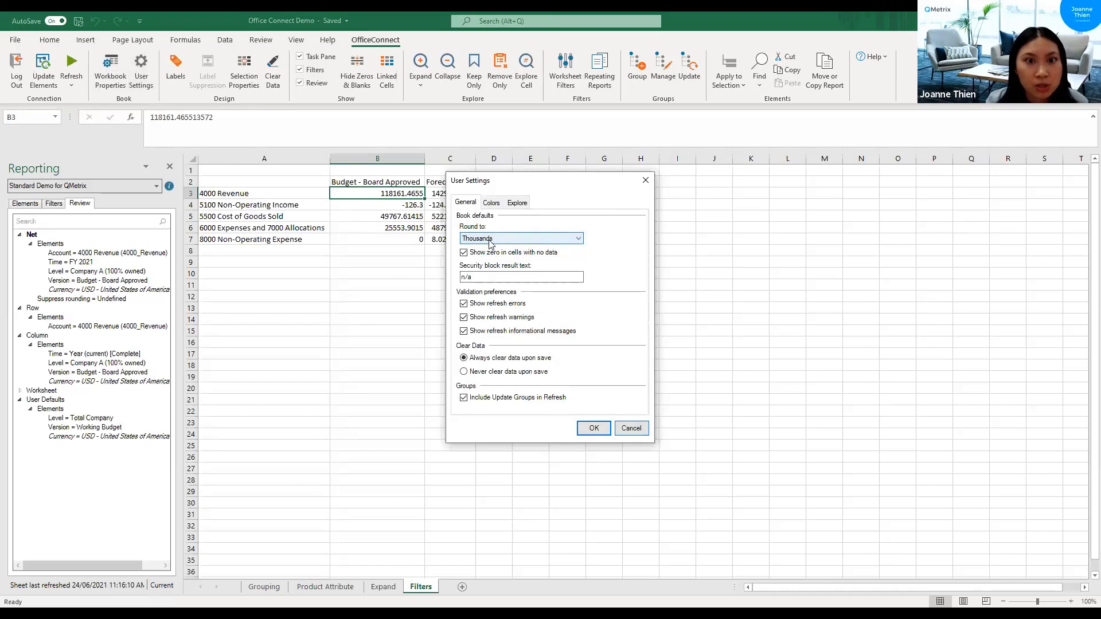
left_click(631, 427)
Set the workbook's amount rounding to Millions and check the Budget - Board Approved and Forecast values
left_click(119, 86)
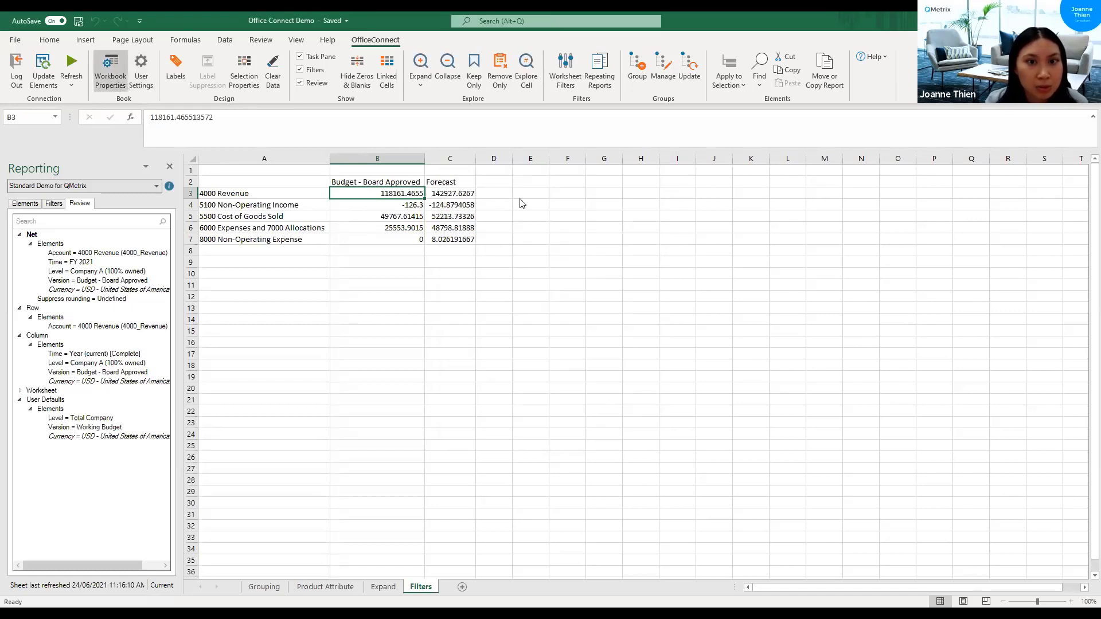
left_click(481, 246)
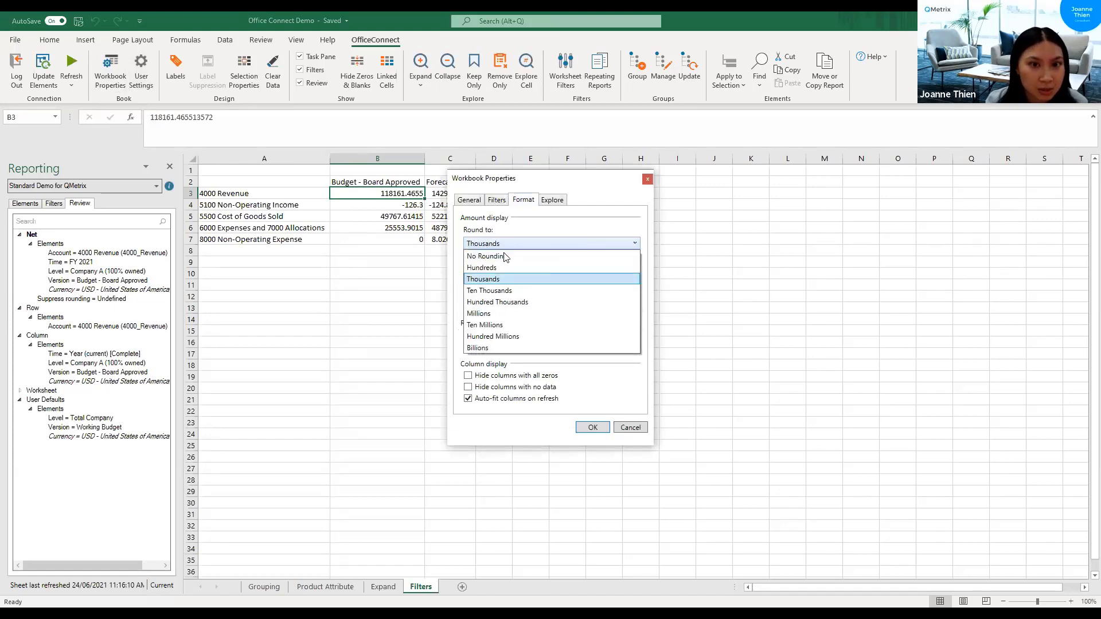
left_click(514, 316)
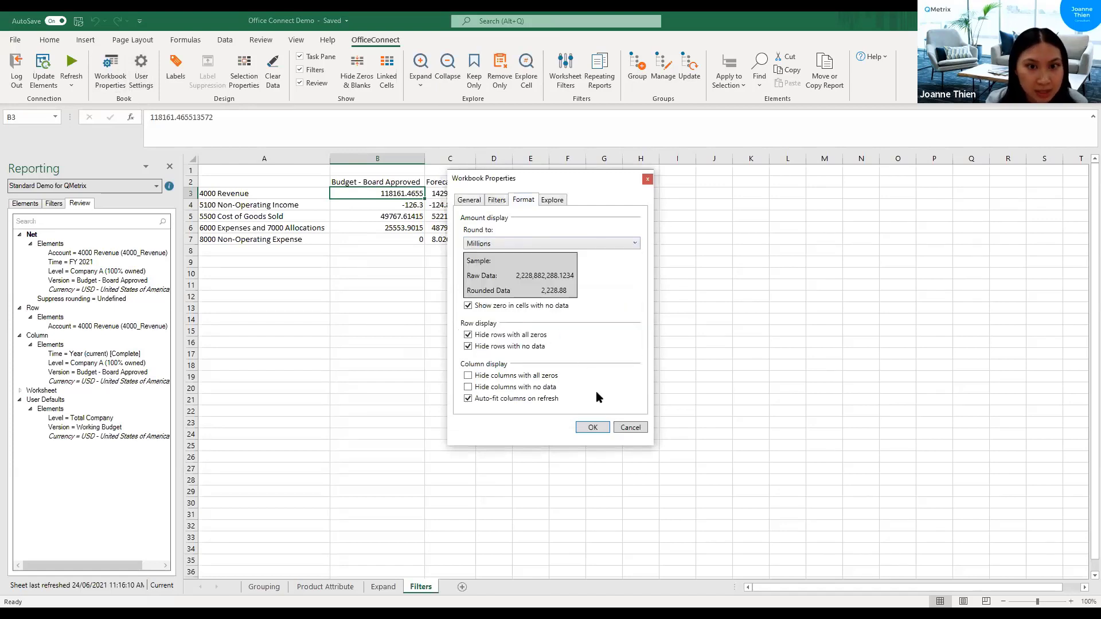
left_click(592, 428)
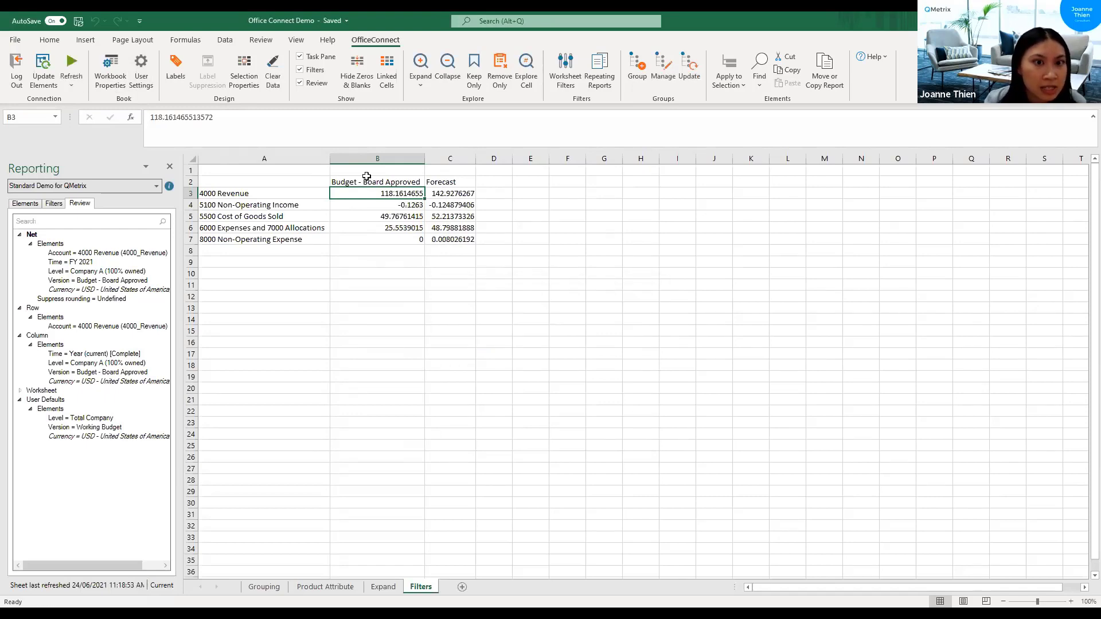
left_click_drag(375, 191, 376, 240)
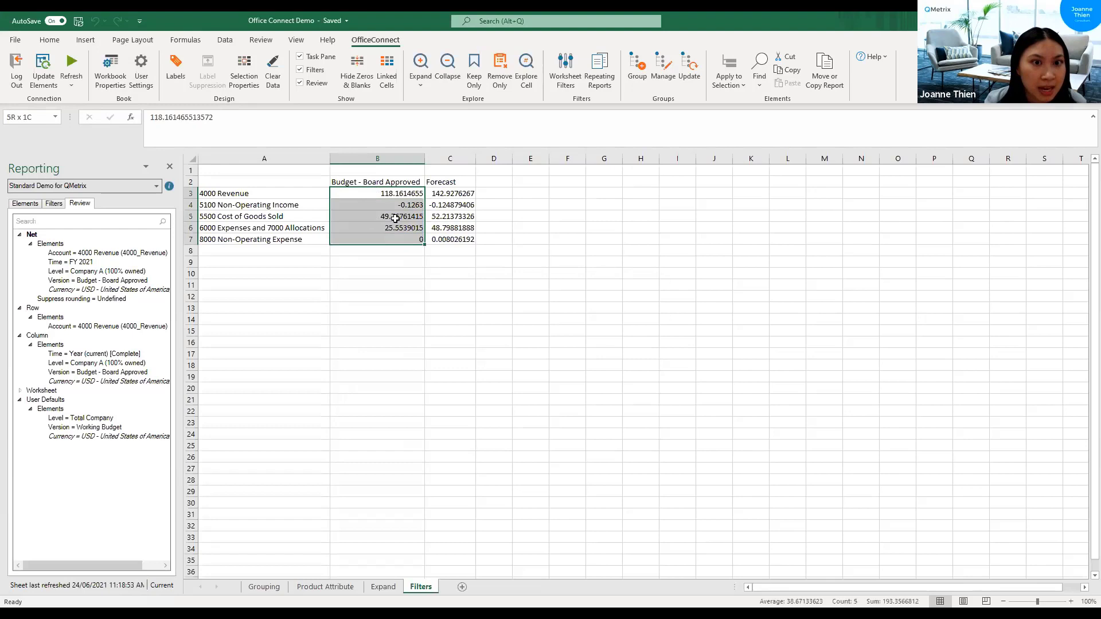
left_click(444, 192)
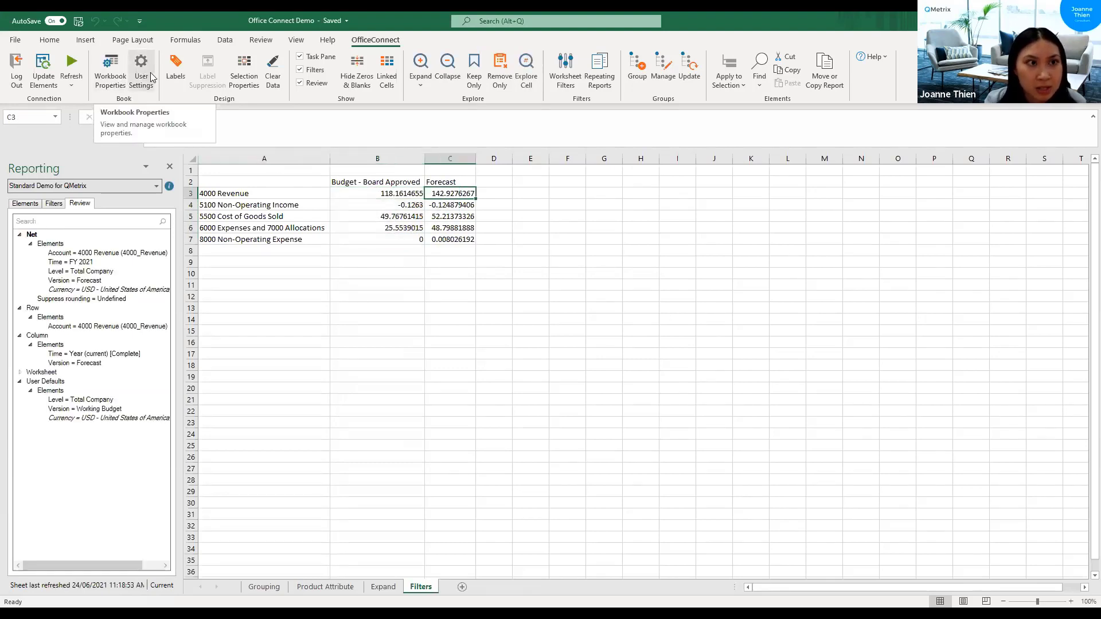
Examine the filter elements available at workbook level and leave the workbook properties without adding any
left_click(113, 78)
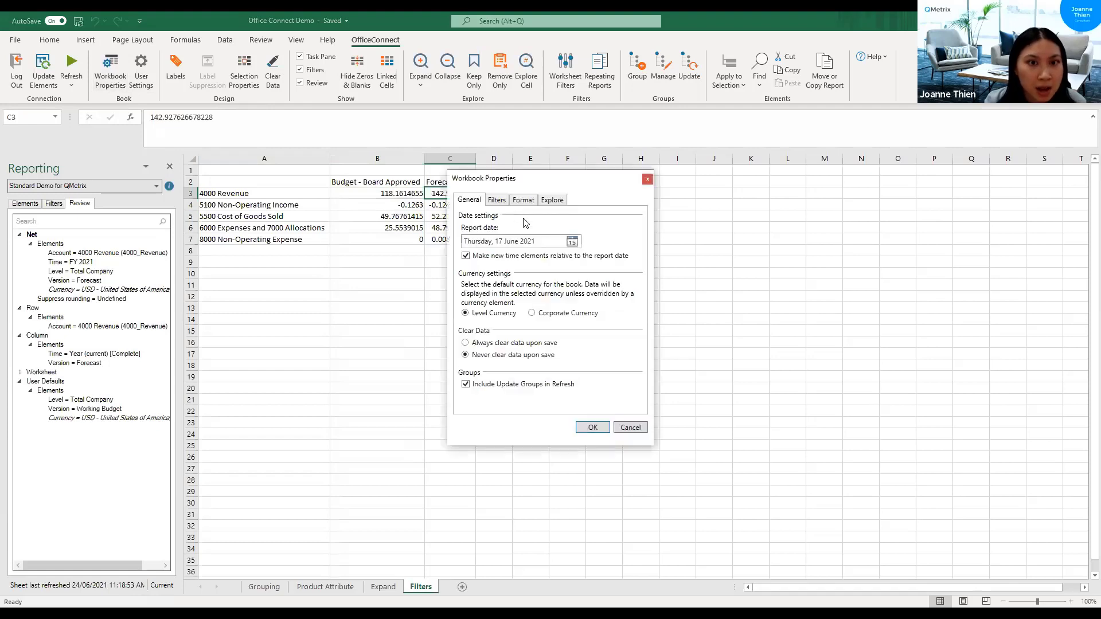
left_click(497, 201)
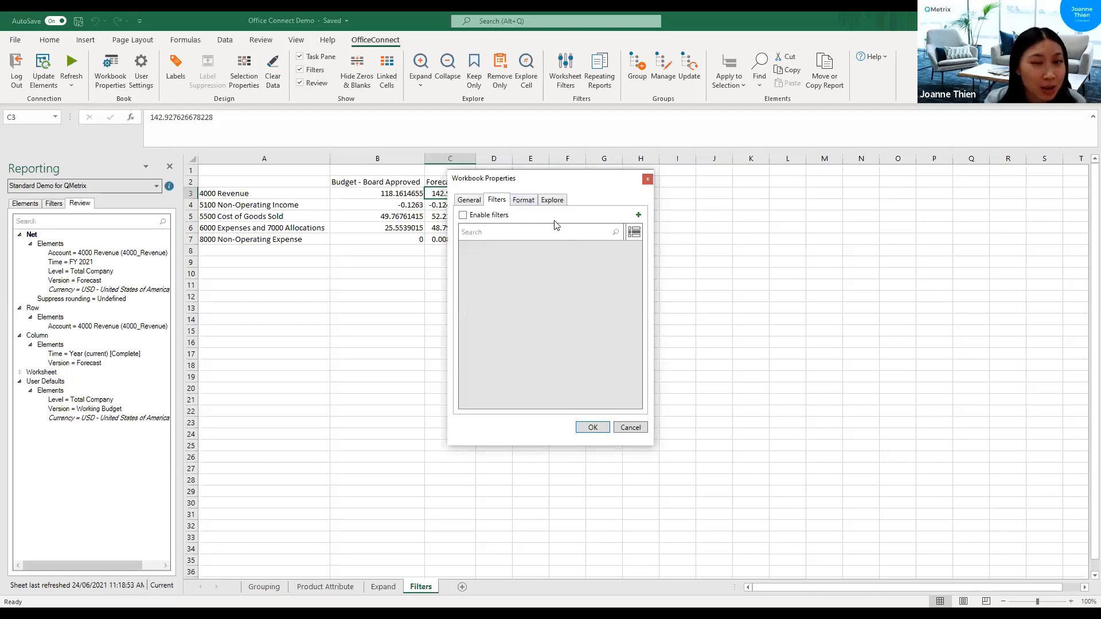
left_click(638, 216)
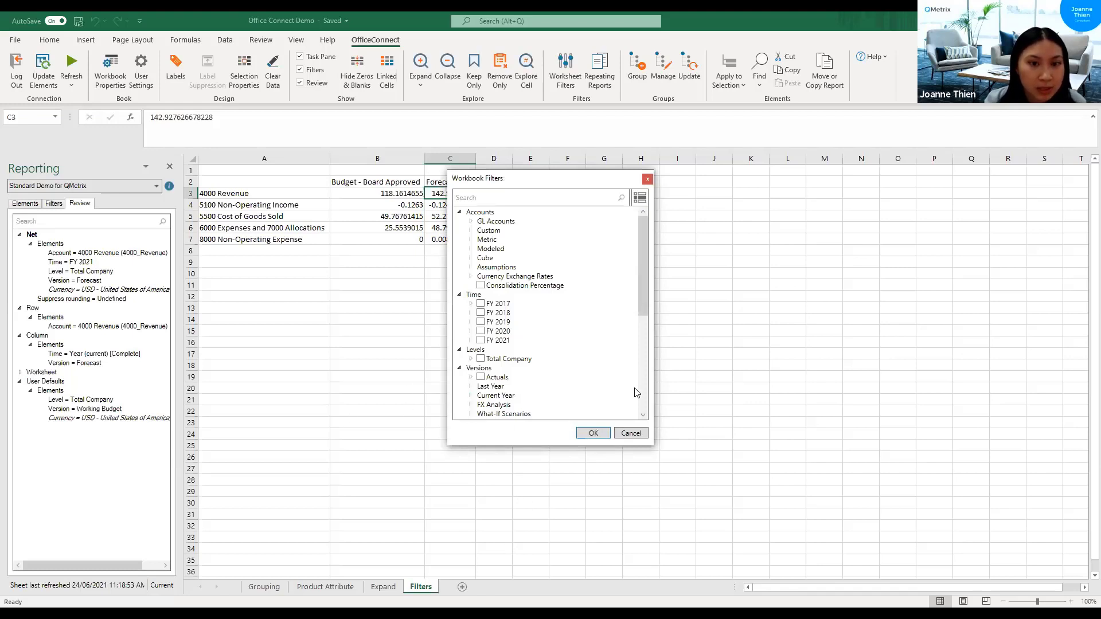
left_click(631, 434)
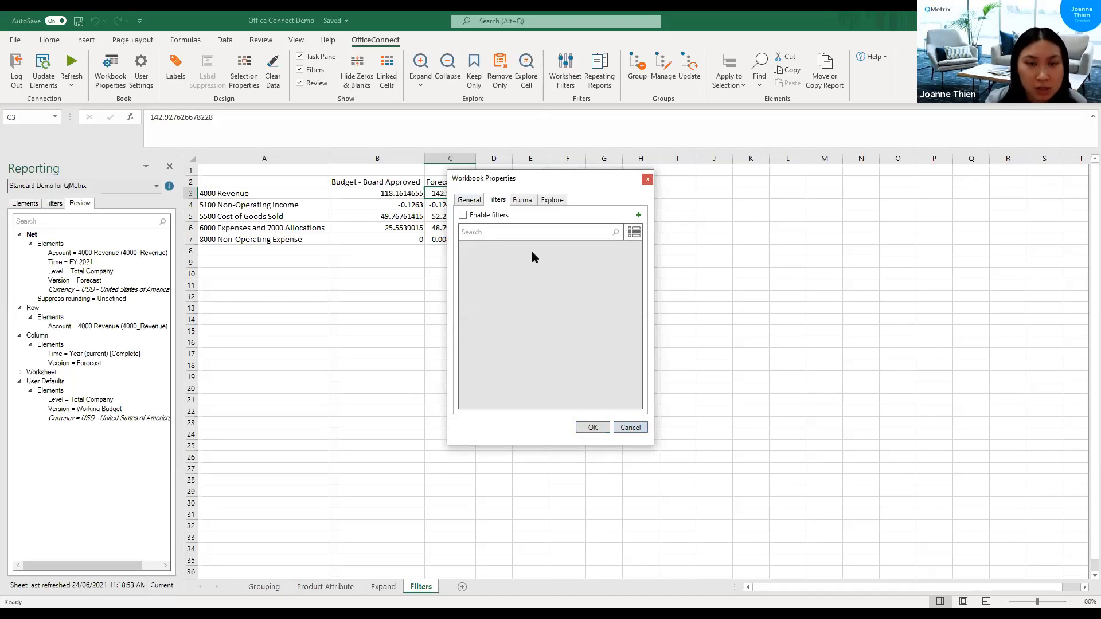
left_click(631, 428)
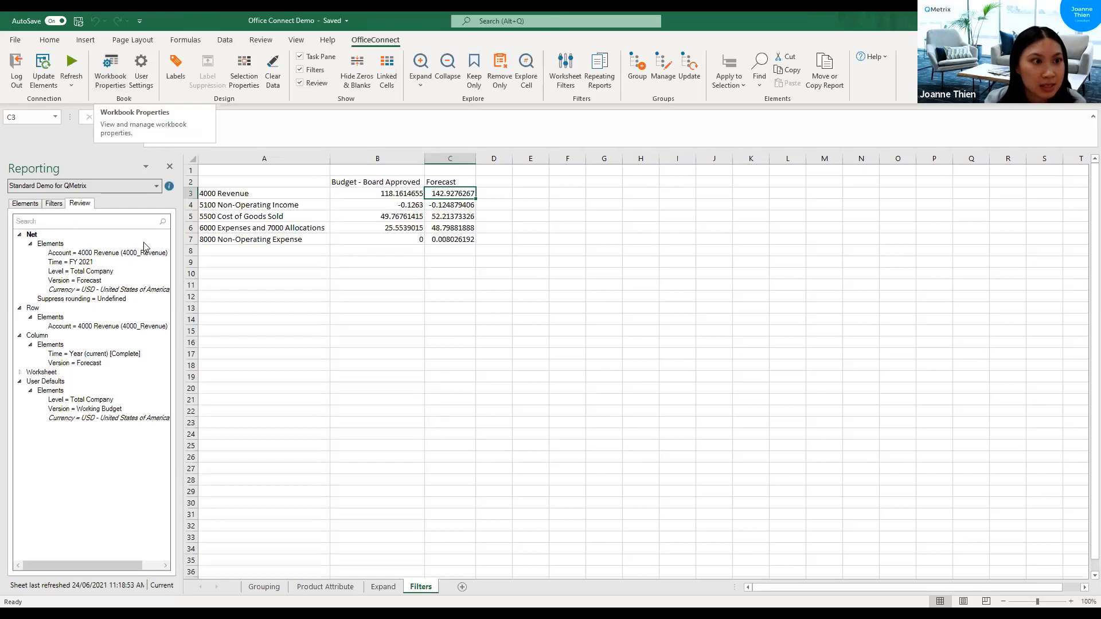
Revisit the Grouping, Product Attribute and Expand sheets along with the attribute elements, and return to the Filters sheet
left_click(51, 222)
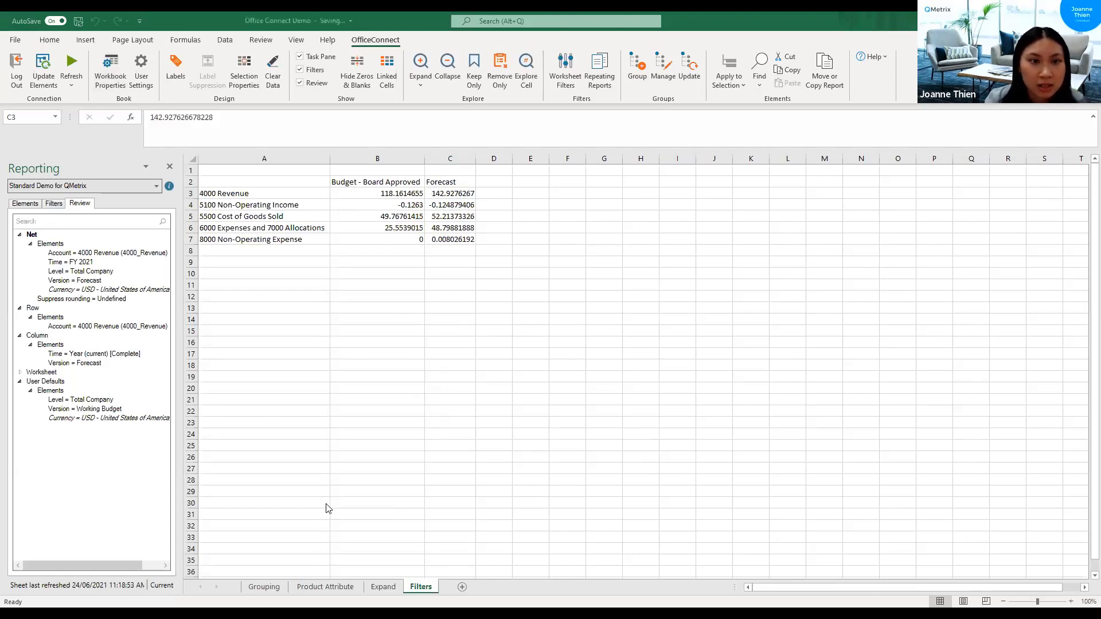
left_click(262, 586)
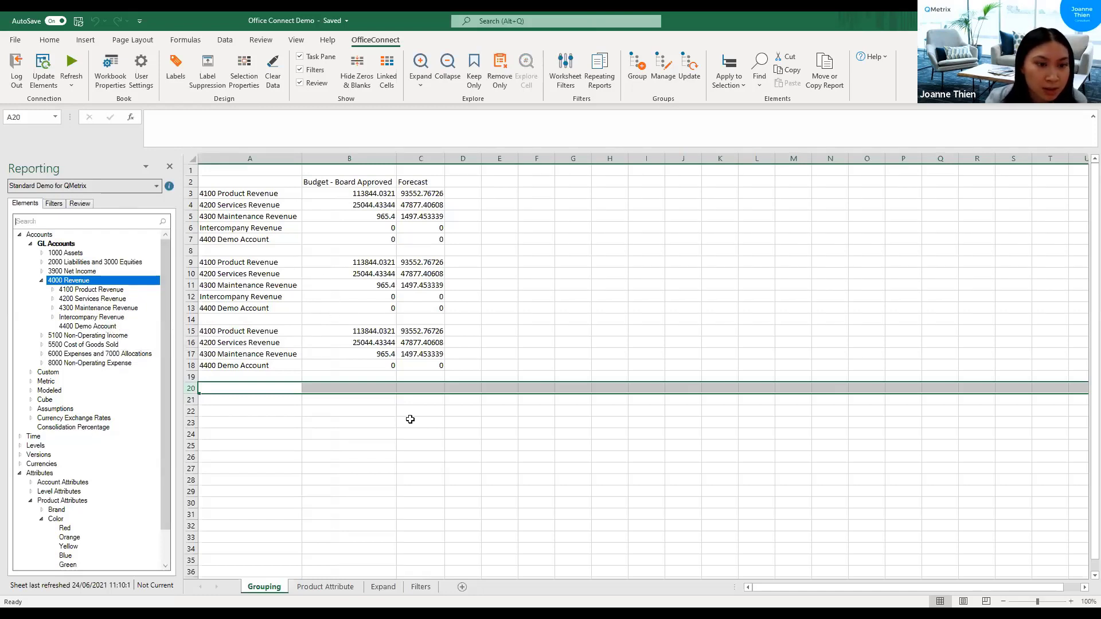
left_click(321, 587)
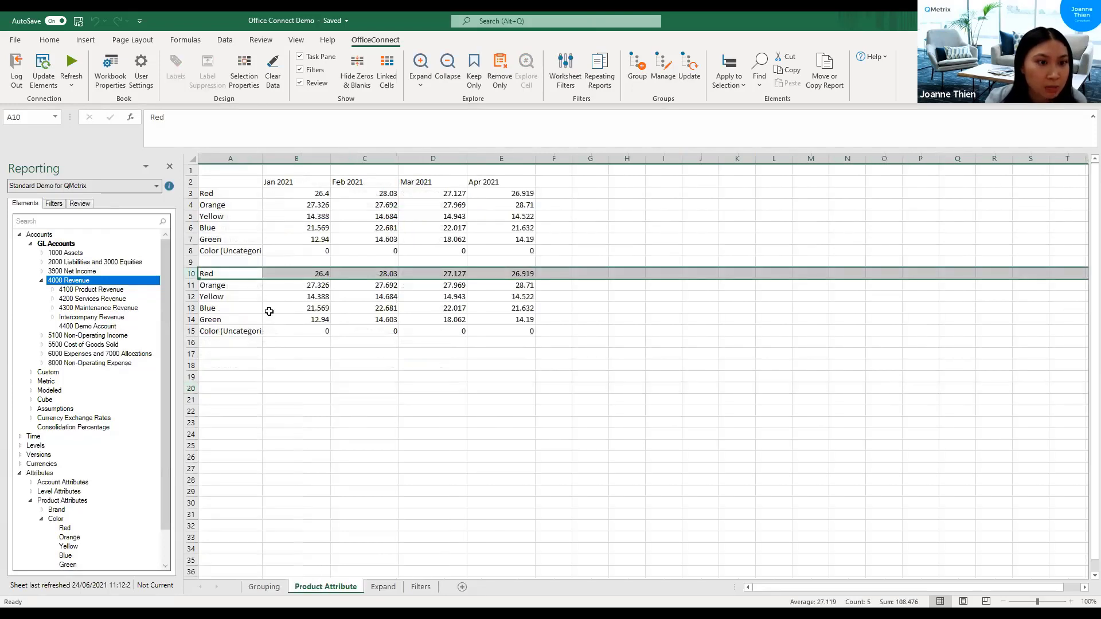
scroll(132, 447, "down", 1)
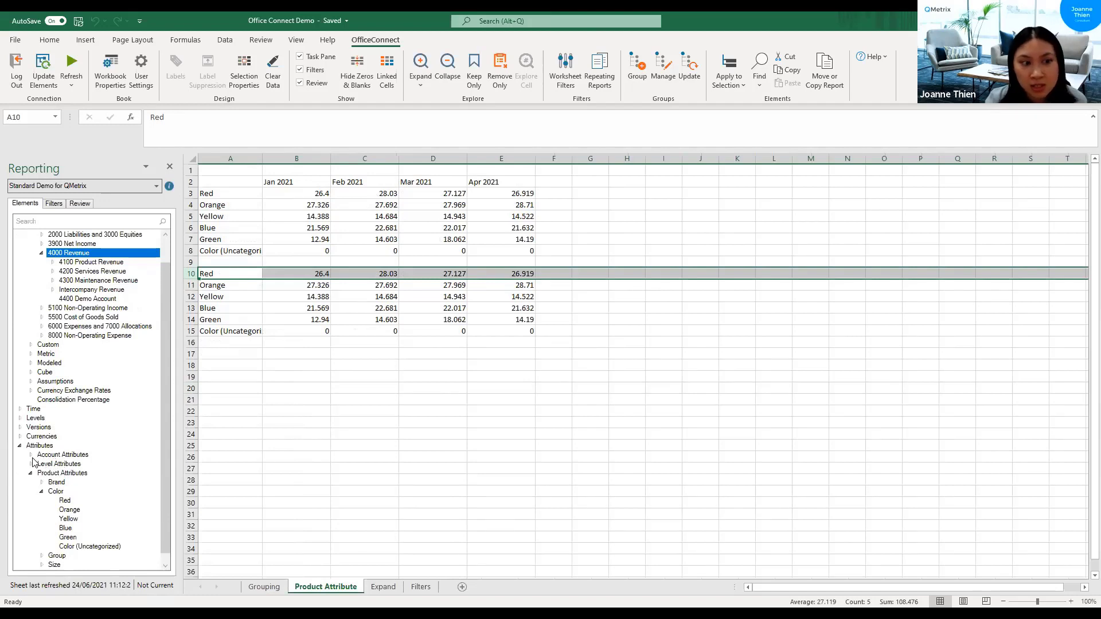
left_click(383, 587)
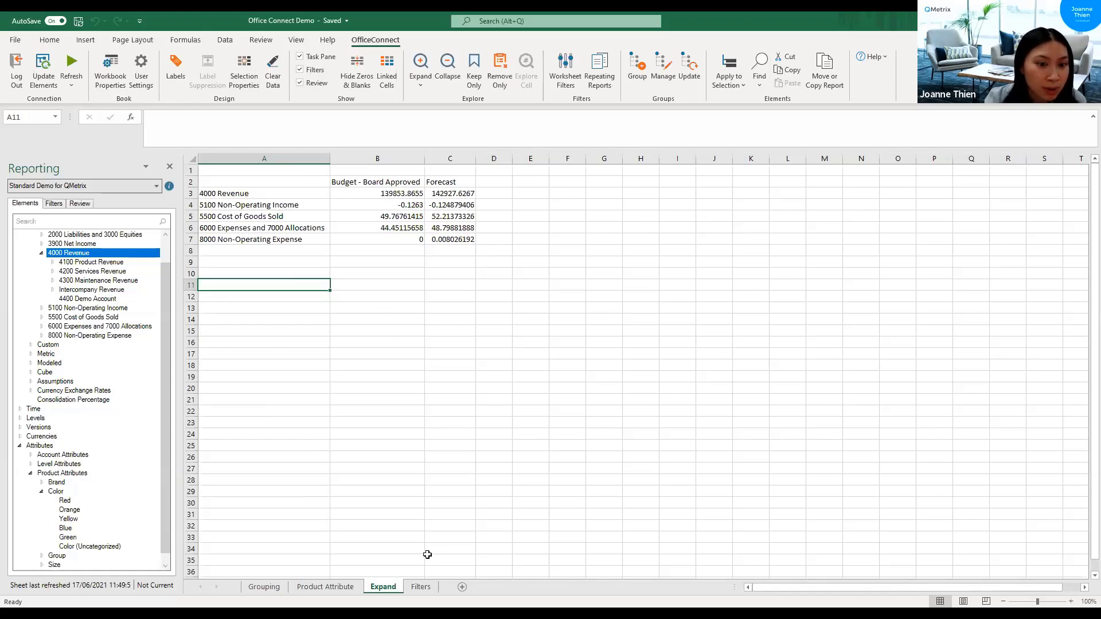
left_click(421, 587)
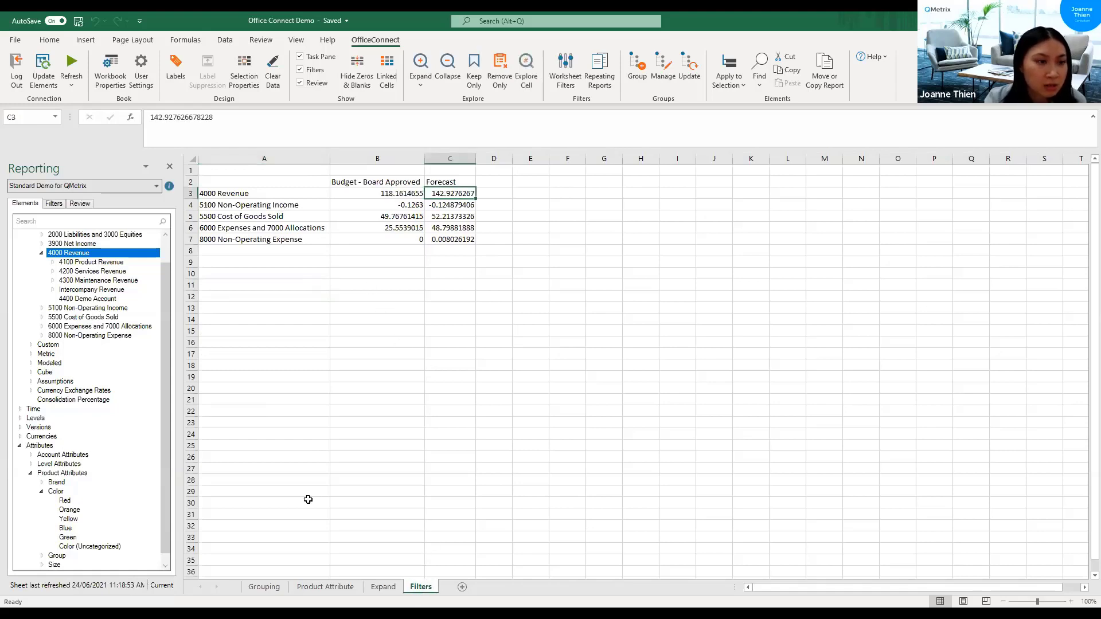
Review the Filters sheet's level filter and the elements behind its 4000 Revenue values and the 6000 Expenses and 7000 Allocations label
scroll(143, 312, "up", 1)
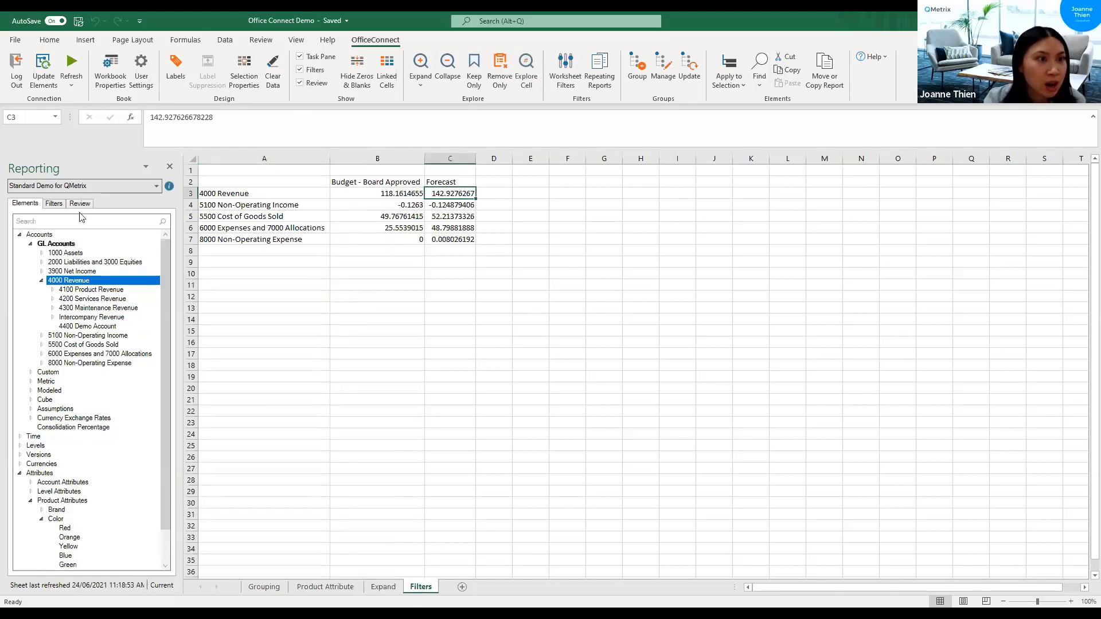
left_click(54, 204)
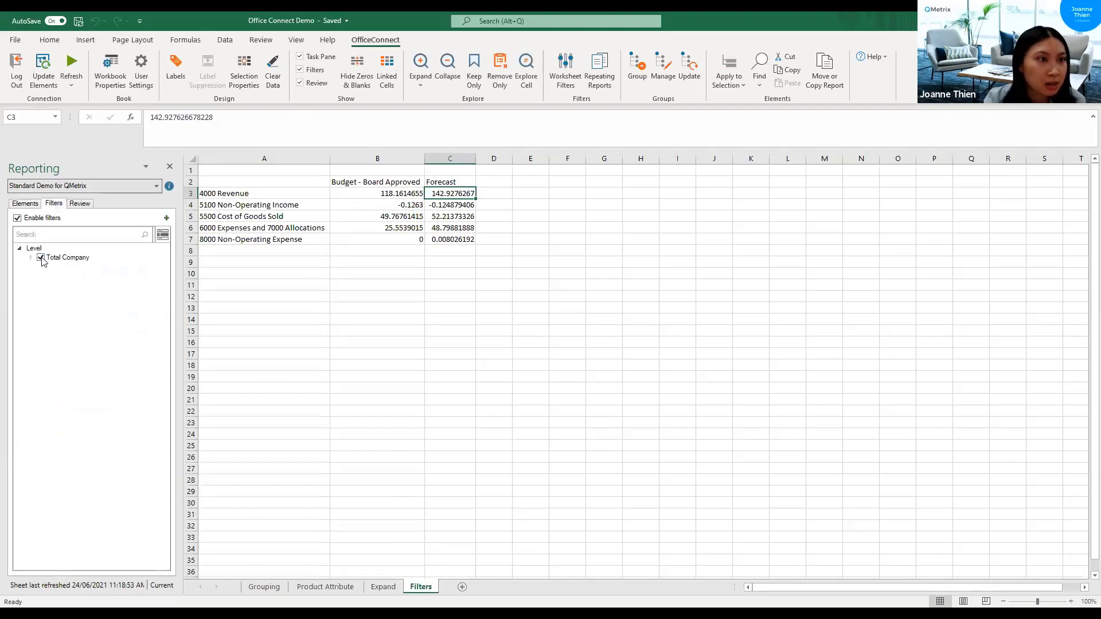
left_click(84, 207)
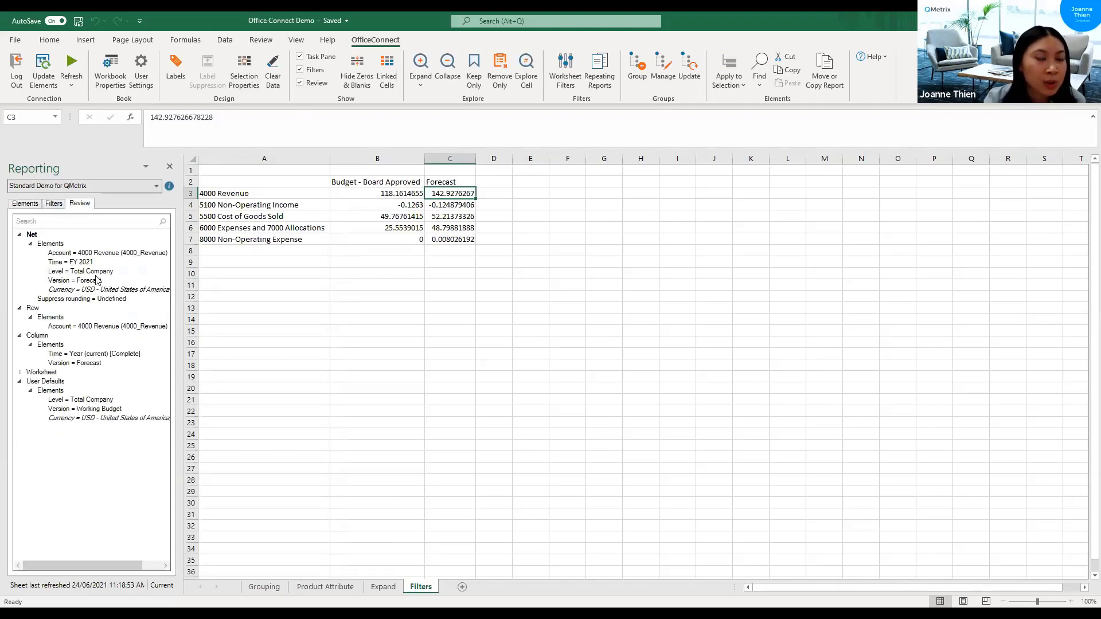
left_click(403, 197)
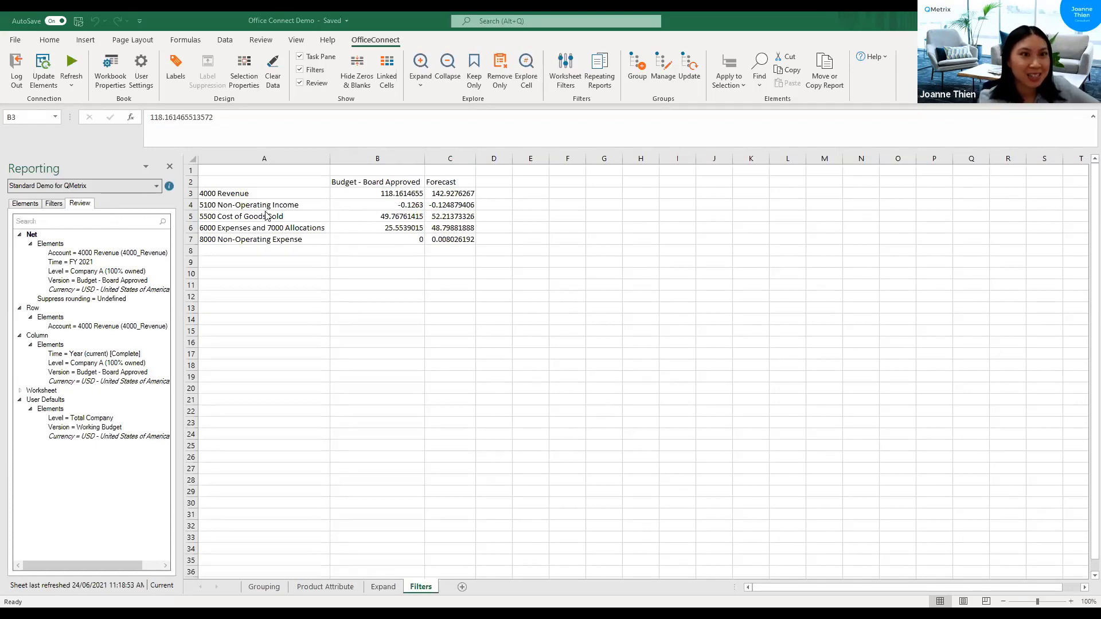
left_click(192, 195)
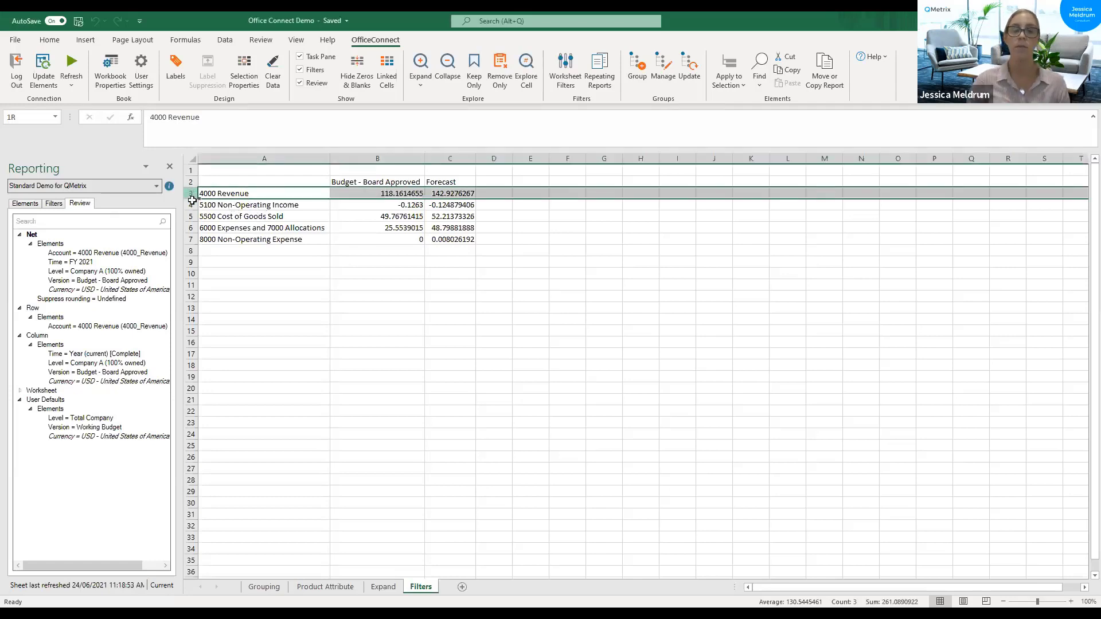
left_click(281, 230)
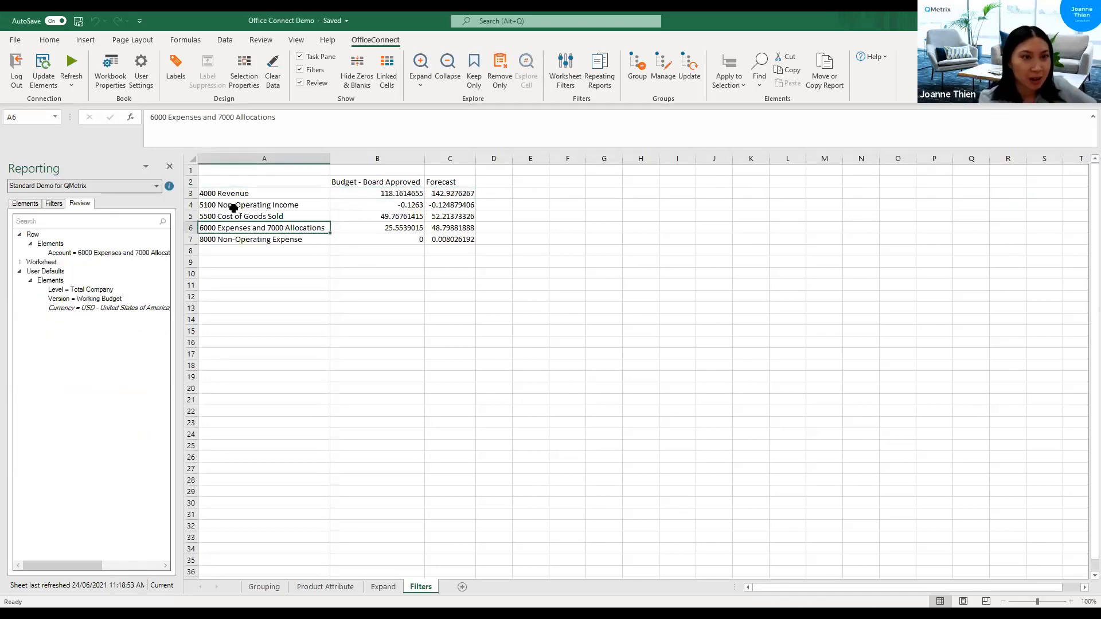